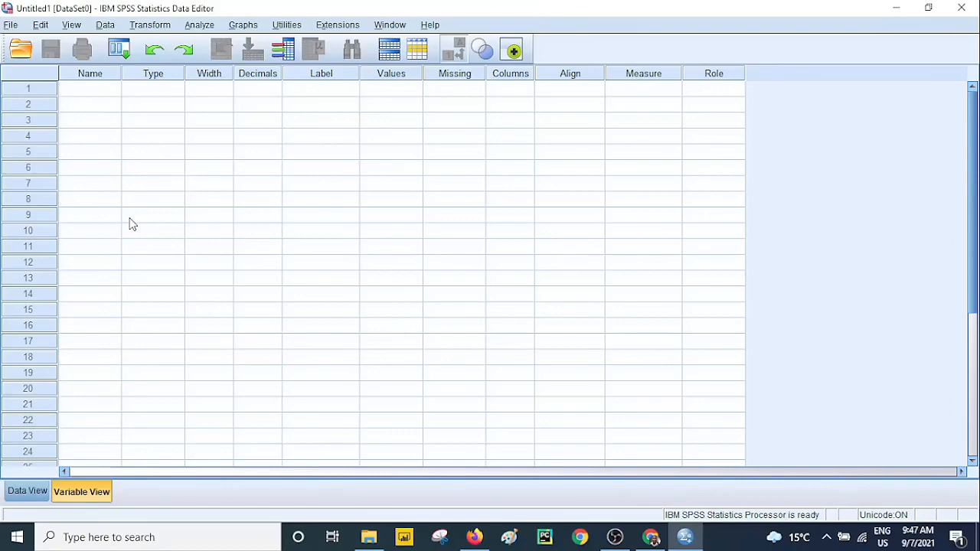
Step: Compare the empty Data View and Variable View of the untitled dataset
click(20, 492)
click(87, 492)
click(29, 493)
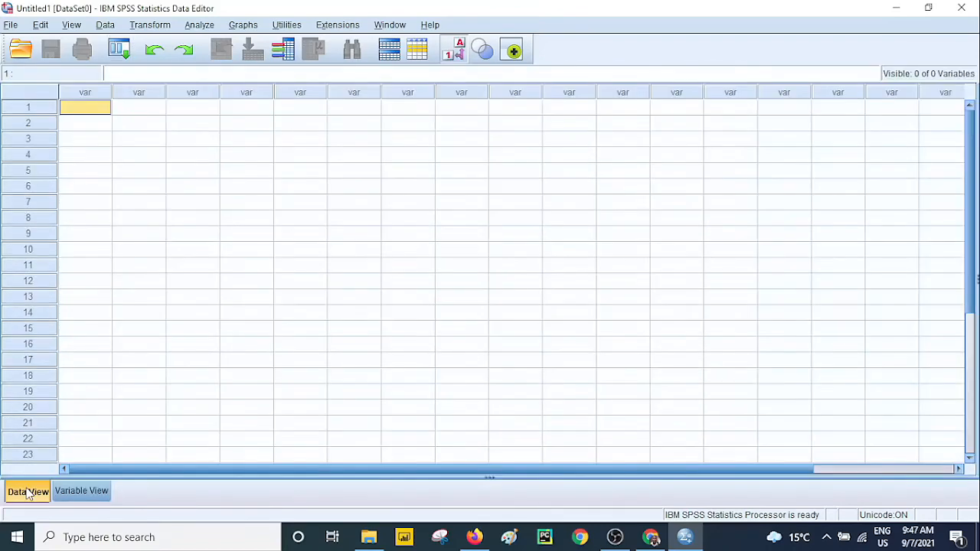
click(76, 499)
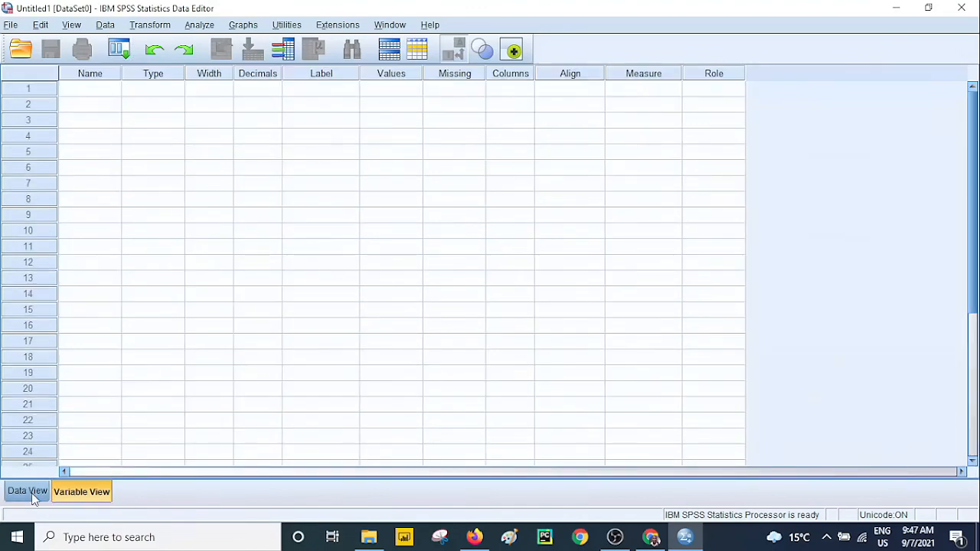
click(32, 494)
click(72, 498)
click(21, 498)
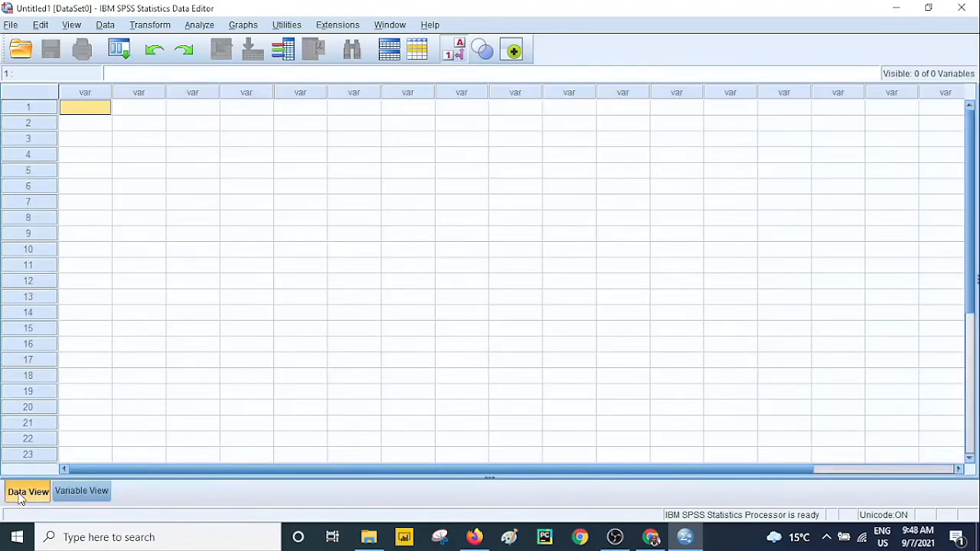
click(67, 494)
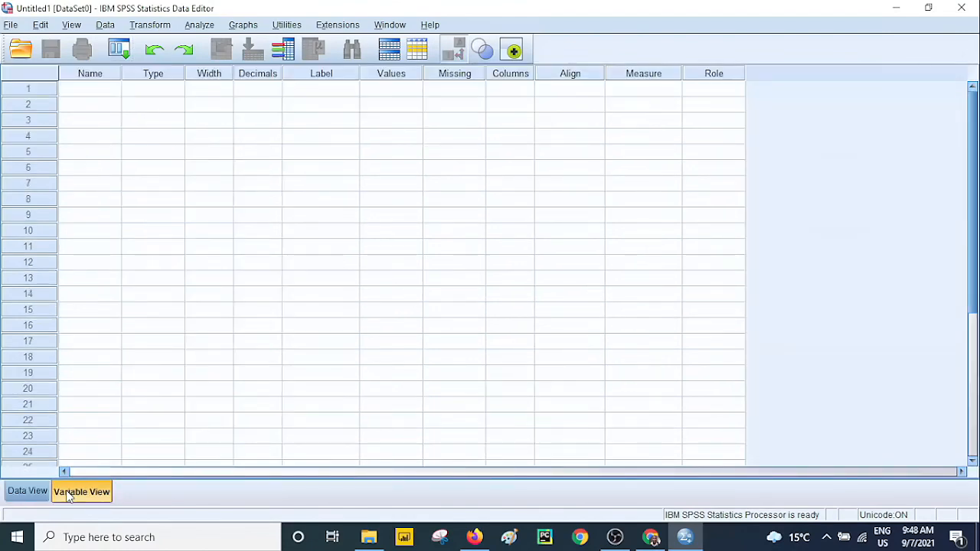
click(87, 95)
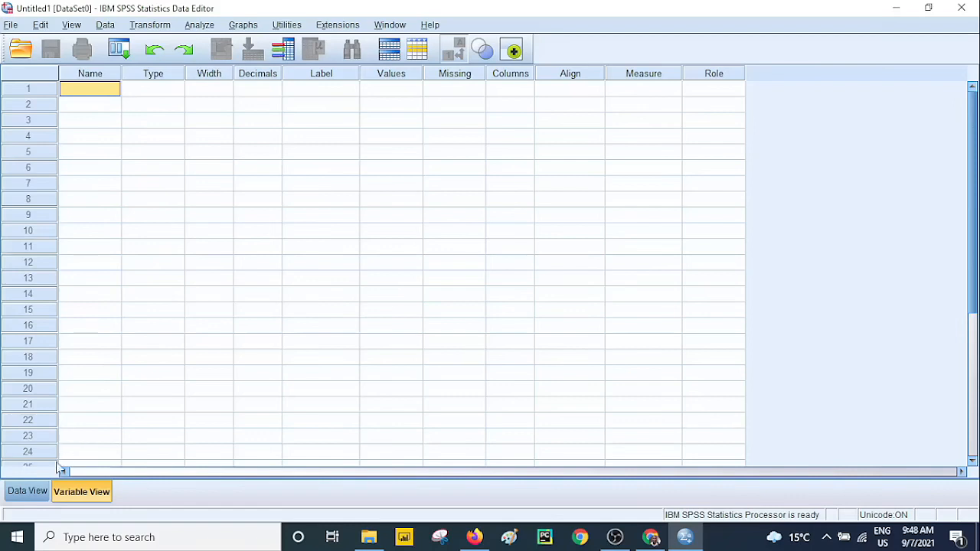
click(27, 492)
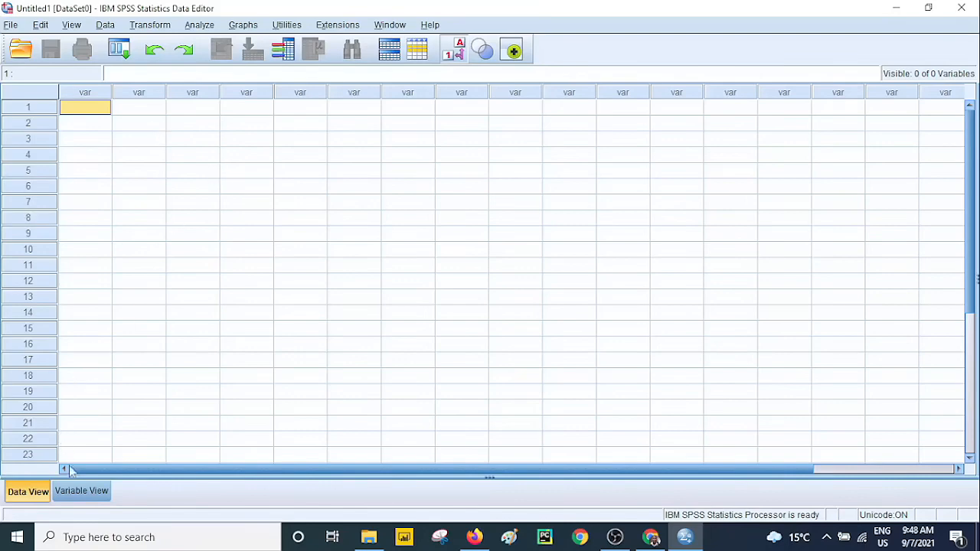
click(86, 499)
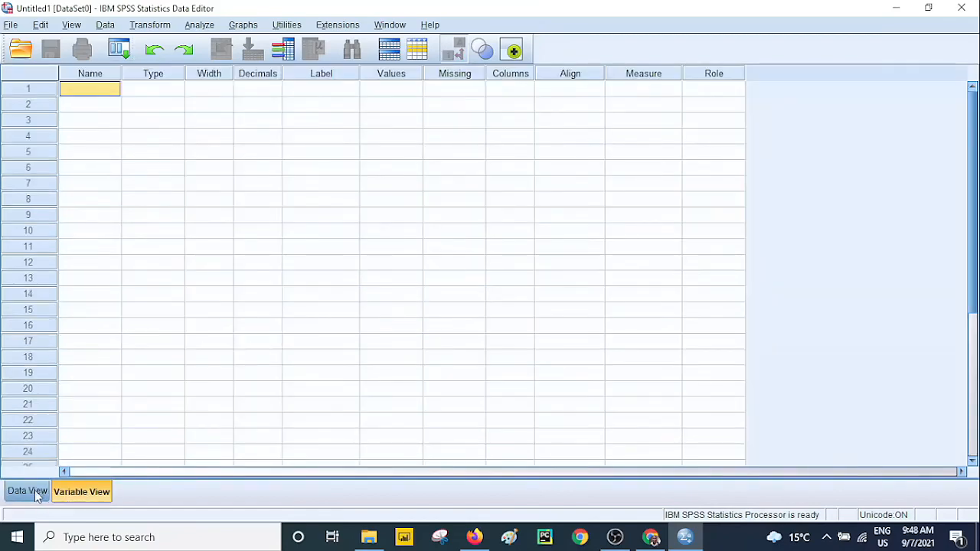
click(37, 496)
click(66, 492)
click(150, 91)
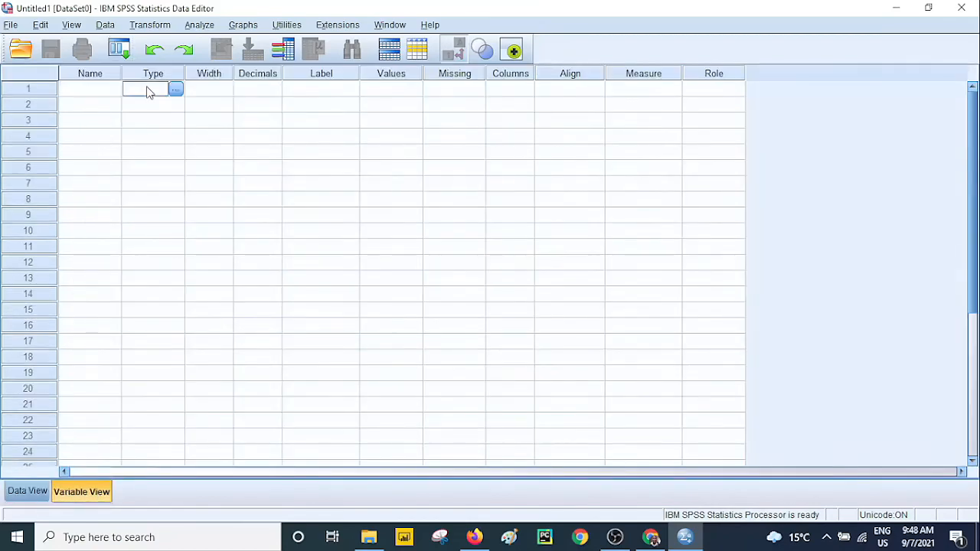
click(92, 94)
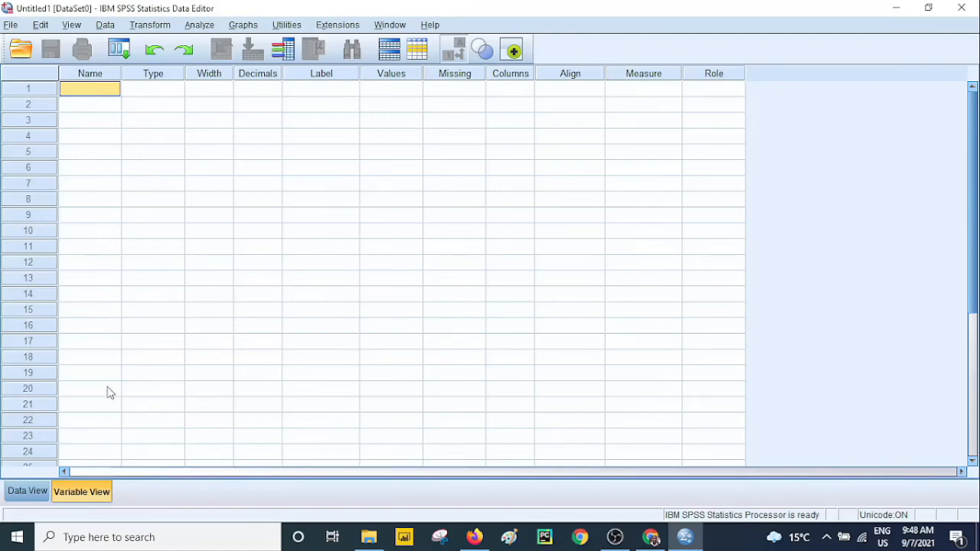
click(29, 493)
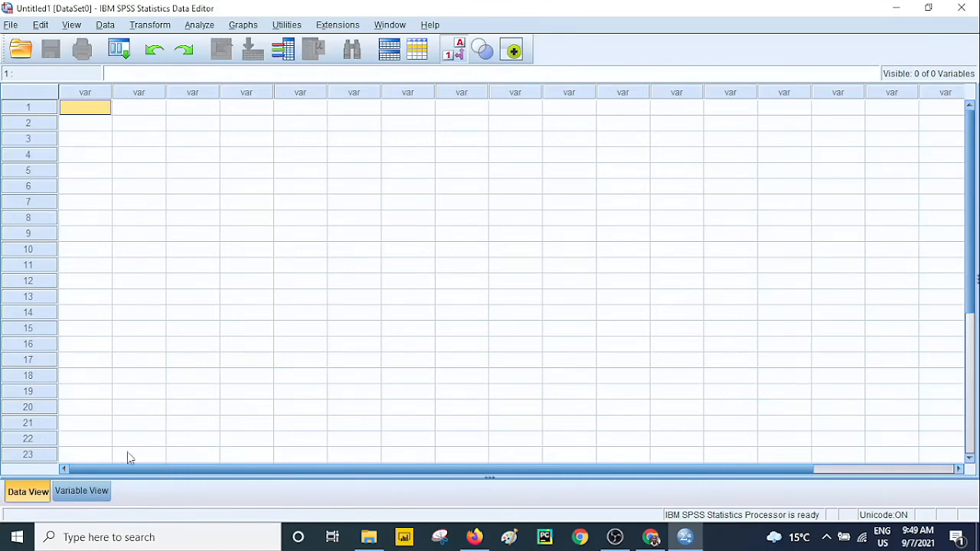
click(100, 497)
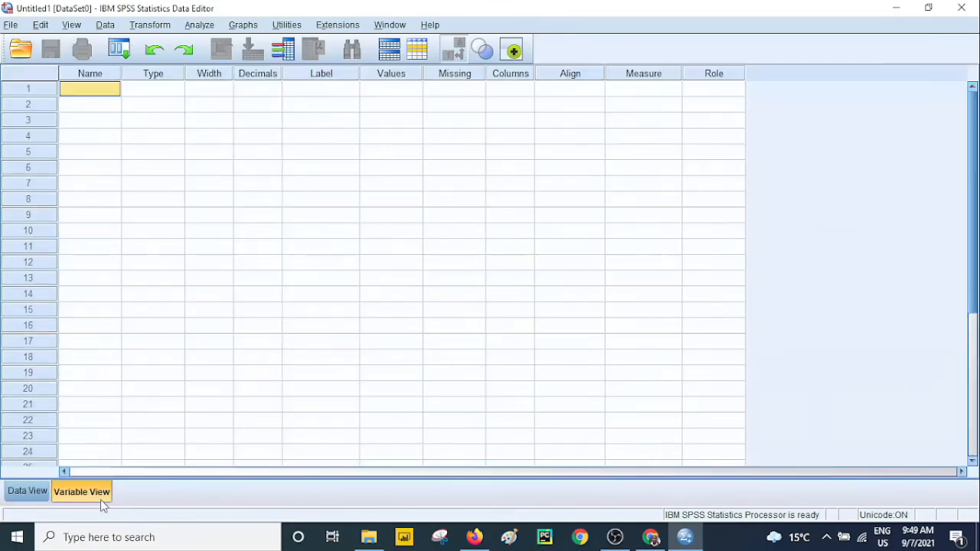
Step: Examine the Name, Type, Width and Decimals attribute columns and the first variable rows in Variable View
click(96, 77)
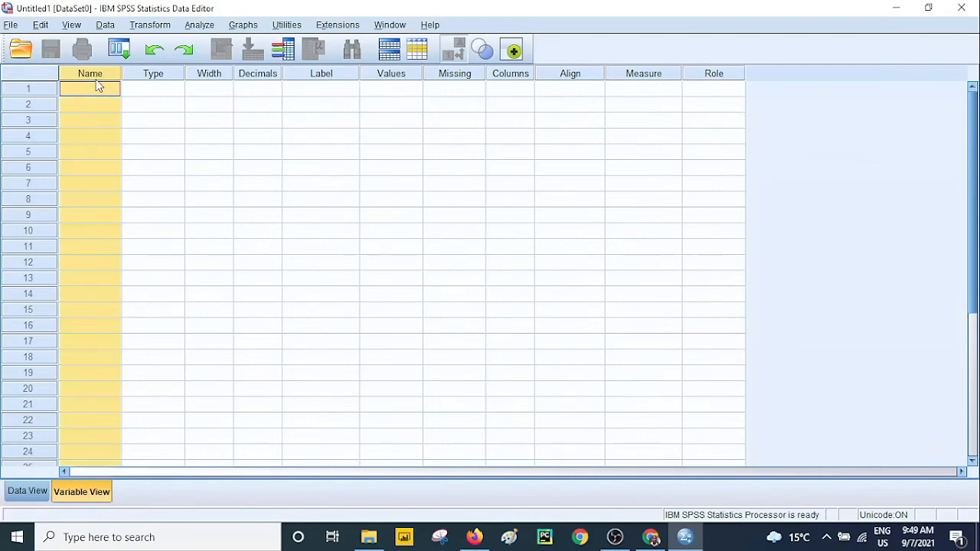
click(155, 75)
click(212, 75)
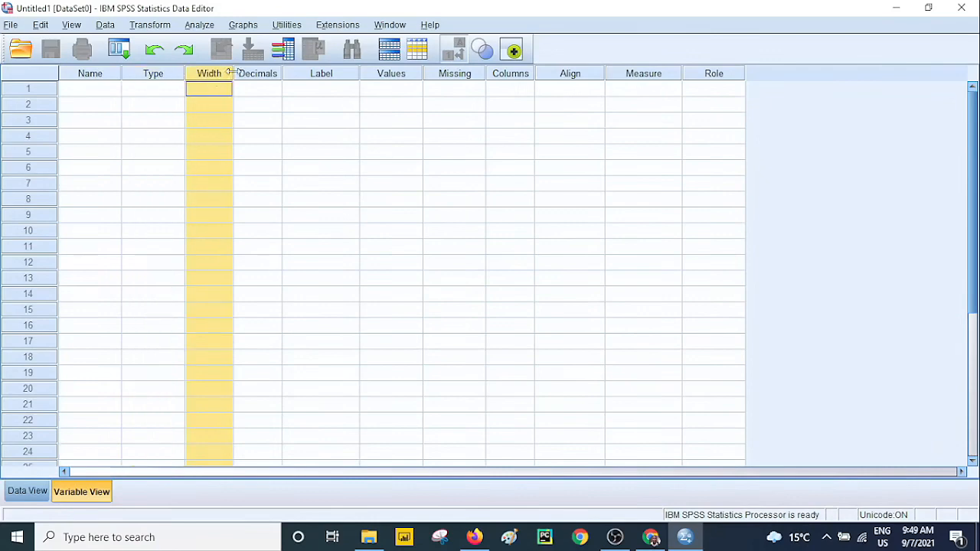
click(250, 72)
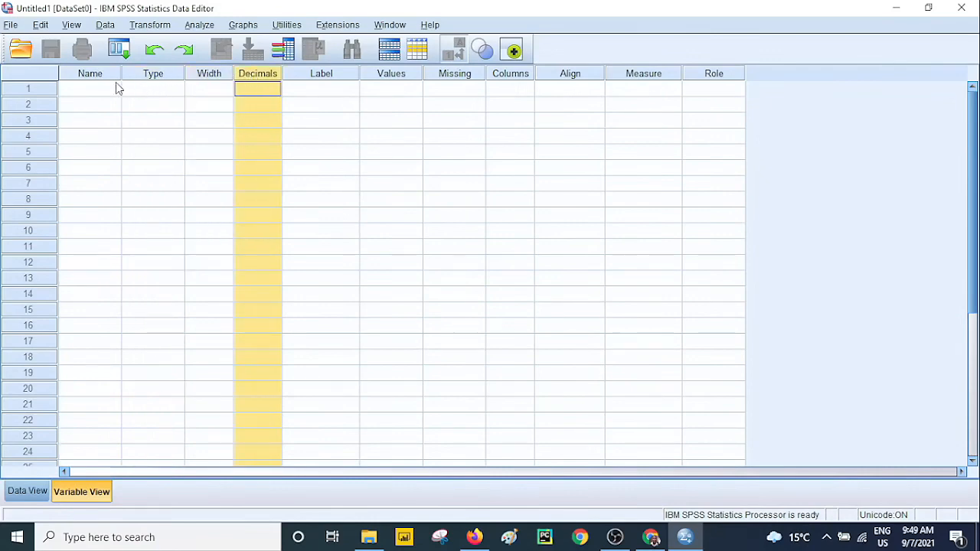
click(95, 76)
click(173, 74)
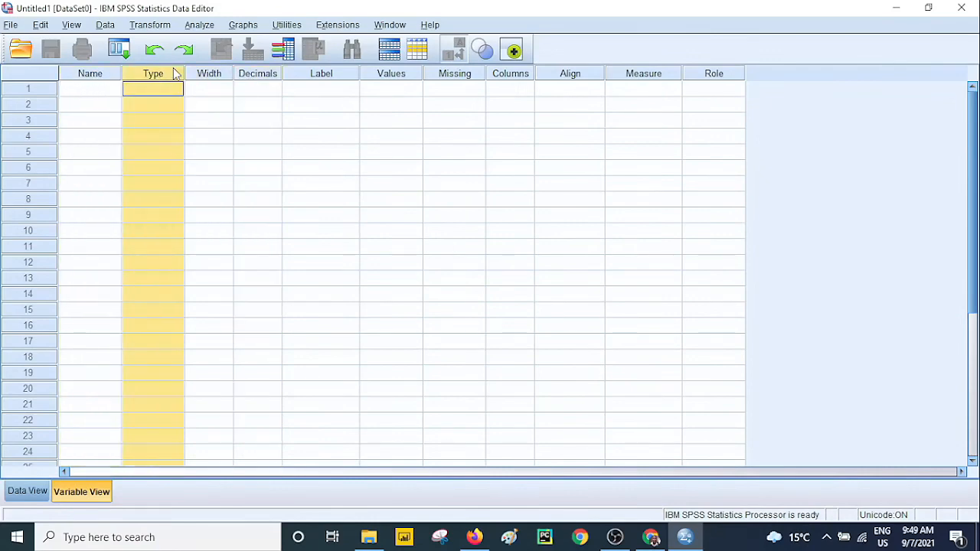
click(219, 72)
click(87, 105)
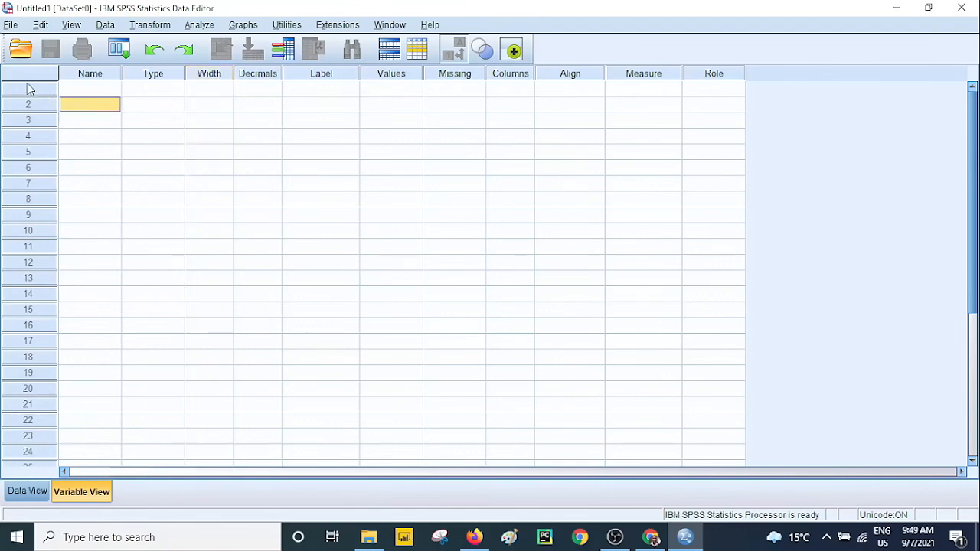
click(28, 89)
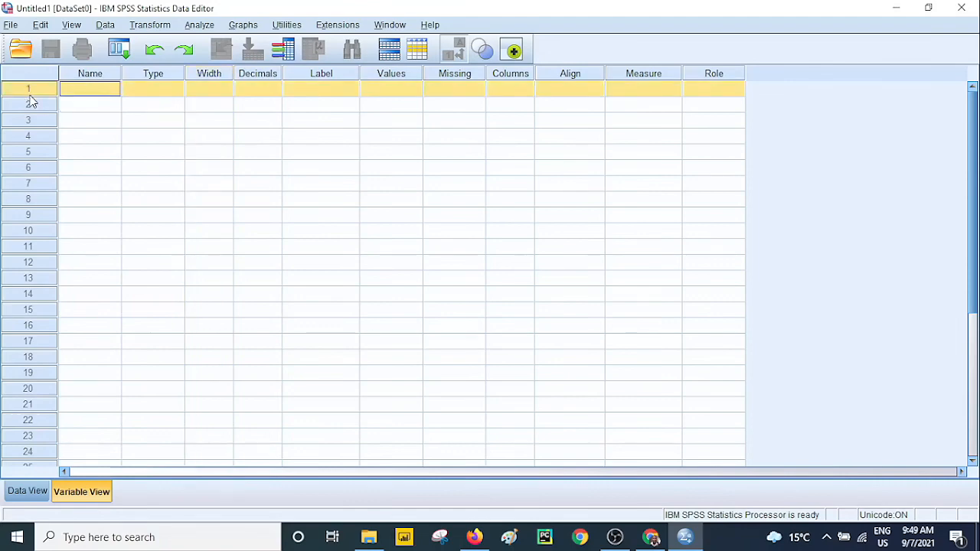
click(33, 105)
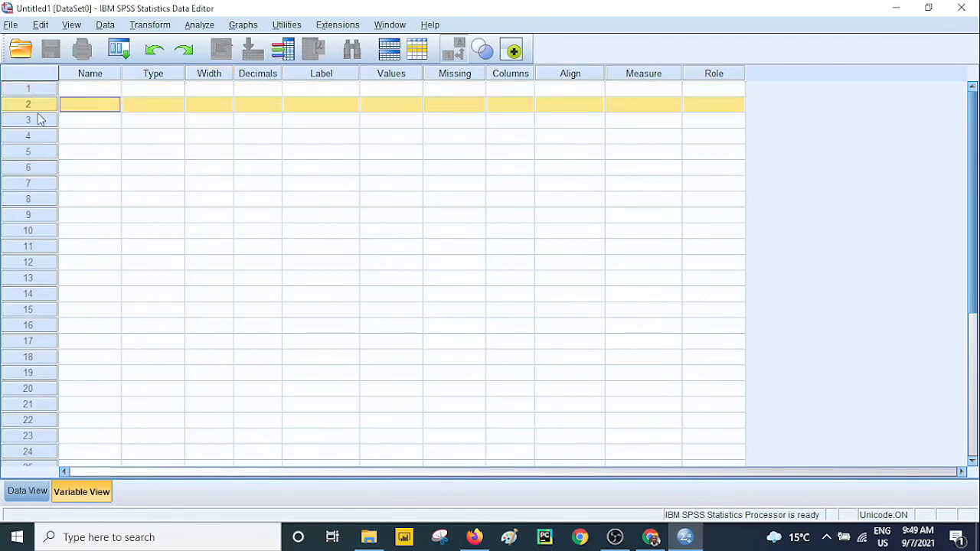
click(40, 120)
click(39, 136)
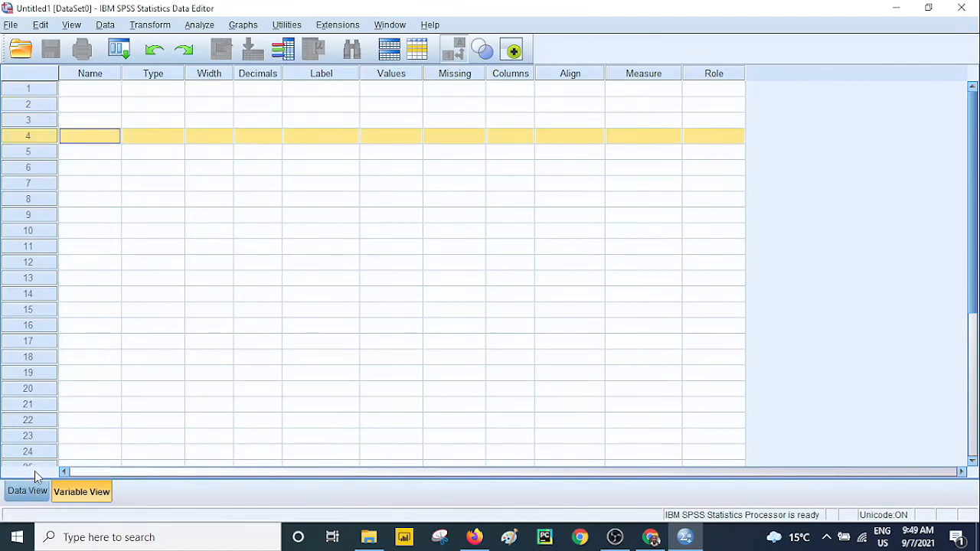
click(73, 76)
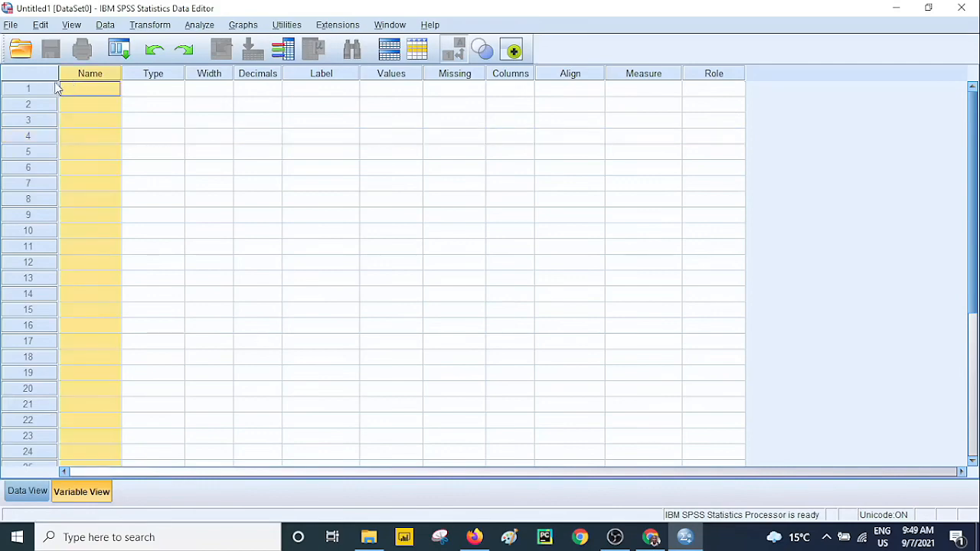
click(54, 89)
click(47, 104)
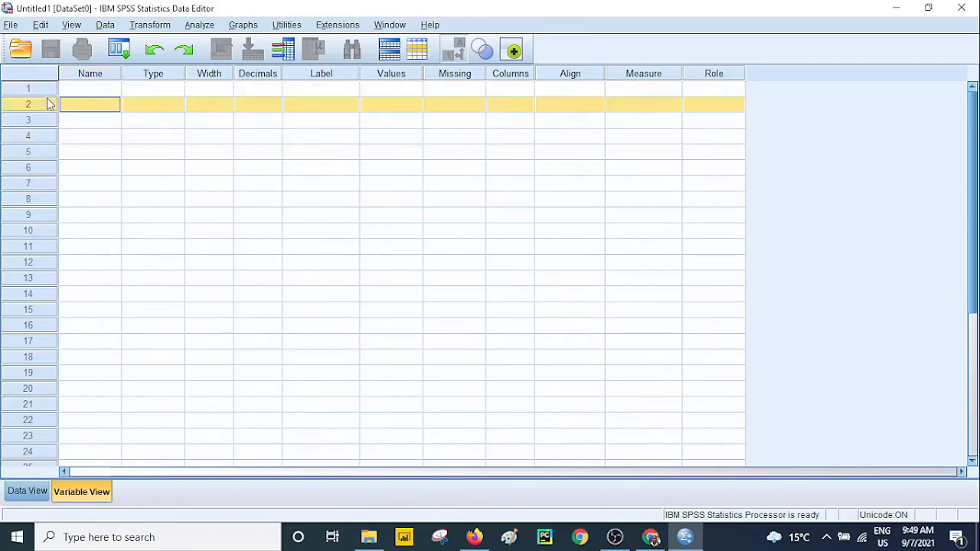
click(47, 120)
click(33, 92)
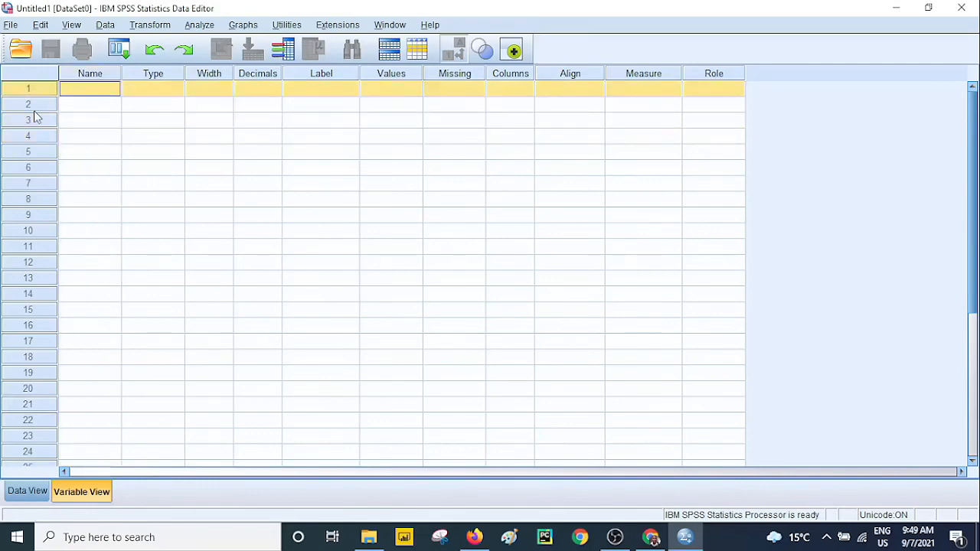
click(35, 109)
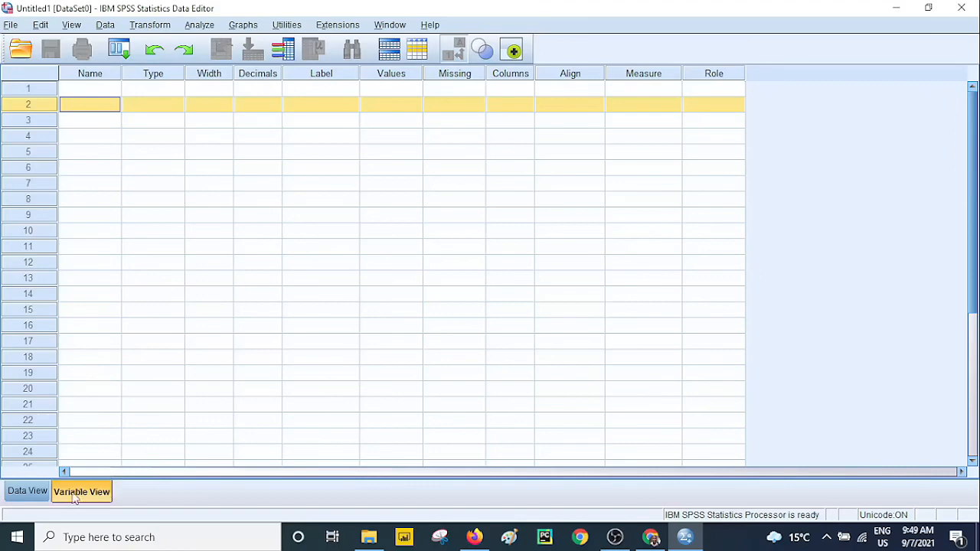
Step: Examine how Data View arranges variables in columns and cases in rows
click(31, 492)
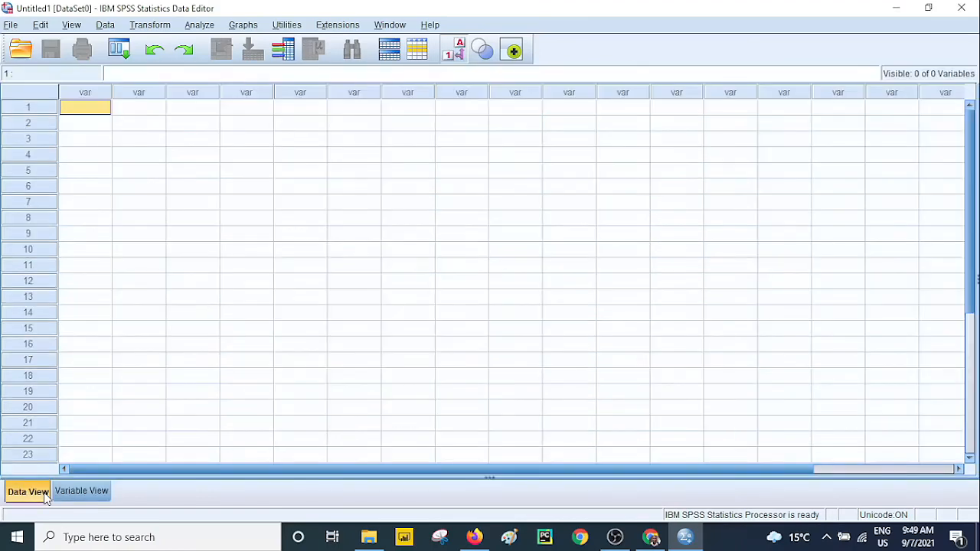
click(99, 93)
click(138, 92)
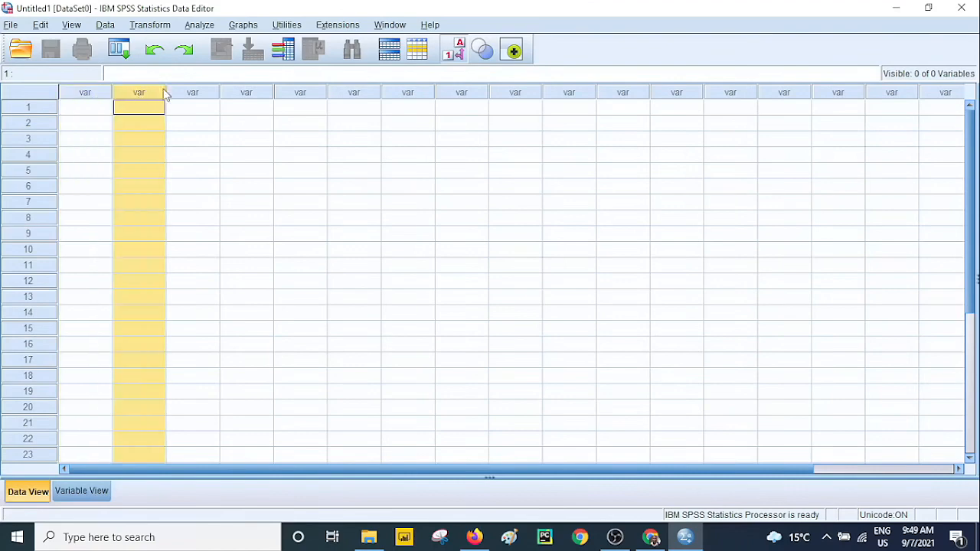
click(184, 92)
click(35, 109)
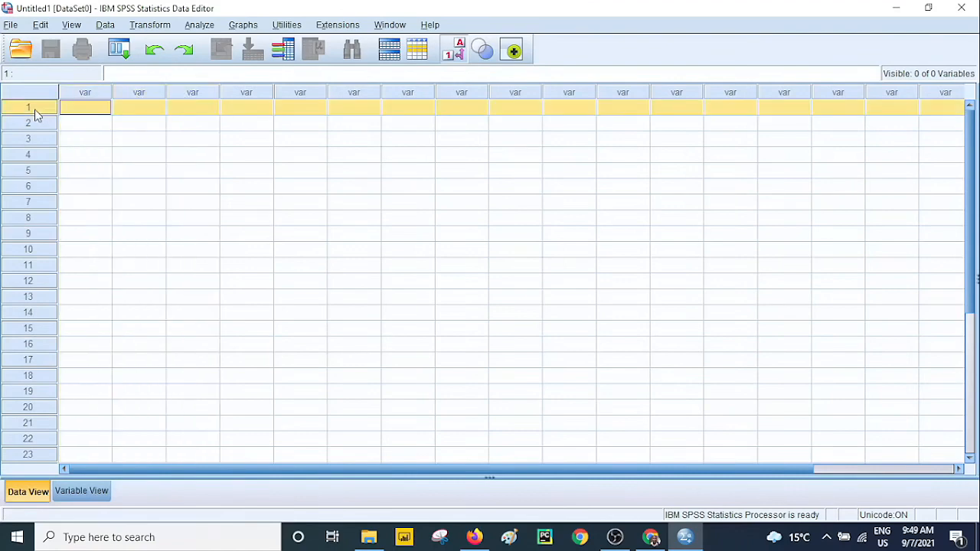
click(36, 138)
click(35, 170)
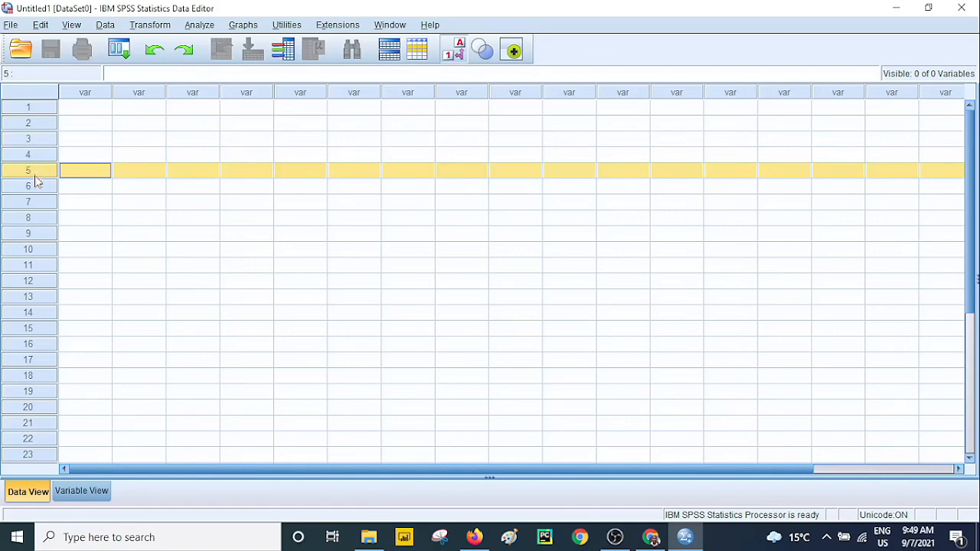
click(40, 191)
click(102, 123)
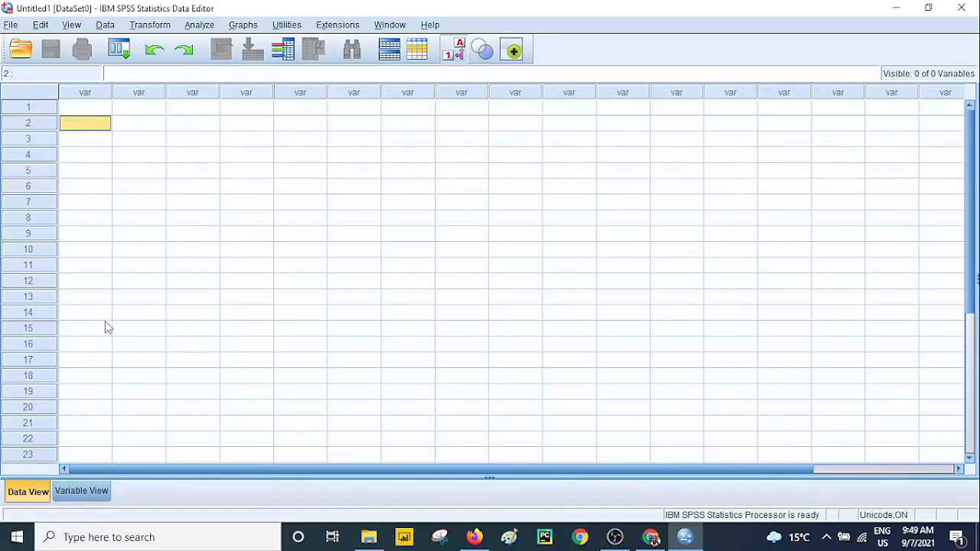
Step: Define the first variable in Variable View with the name "Name"
click(92, 490)
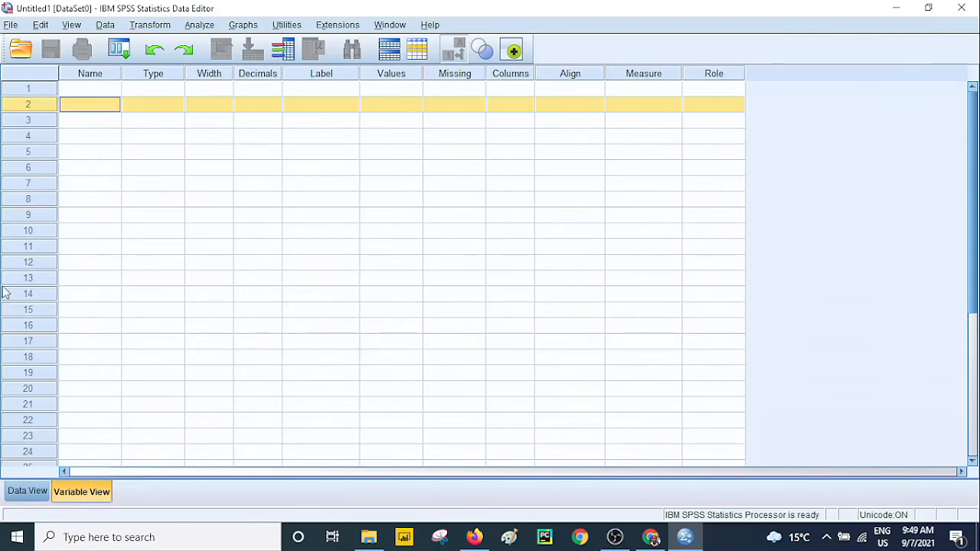
click(78, 89)
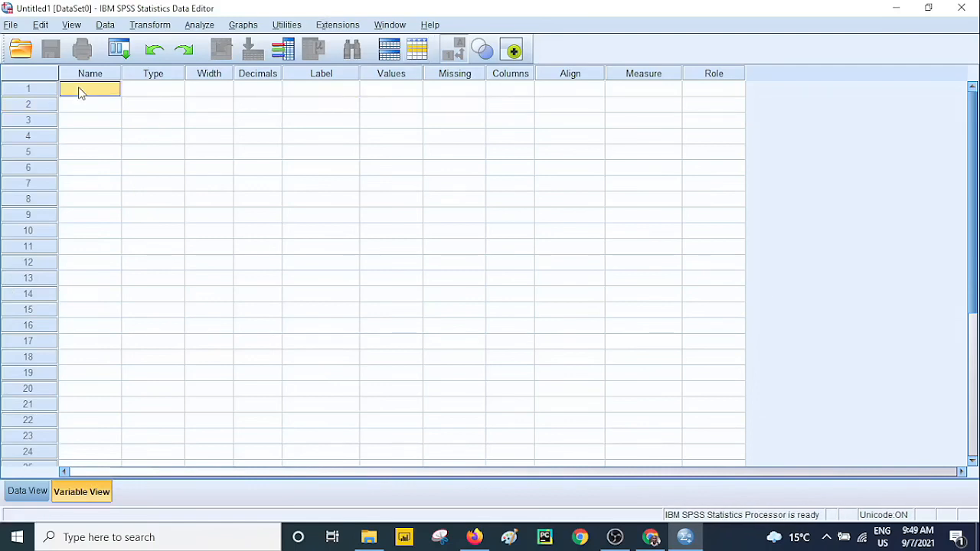
text(Name)
Step: Set the Name variable's type to String with 20 characters
click(161, 92)
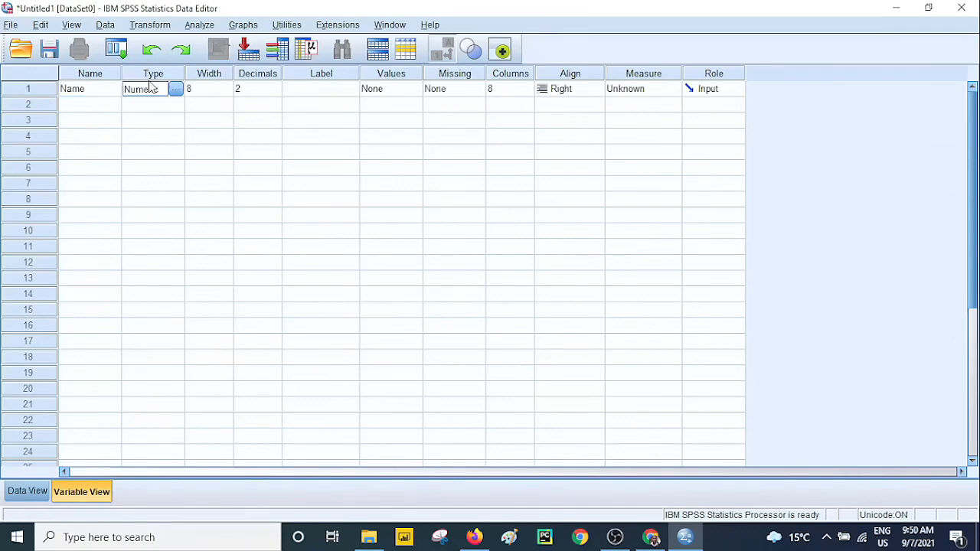
click(175, 91)
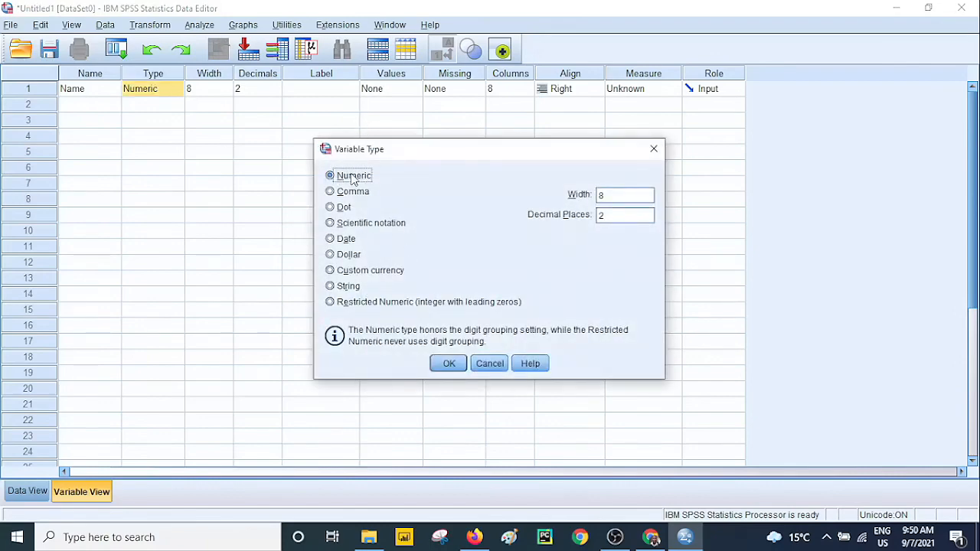
click(330, 287)
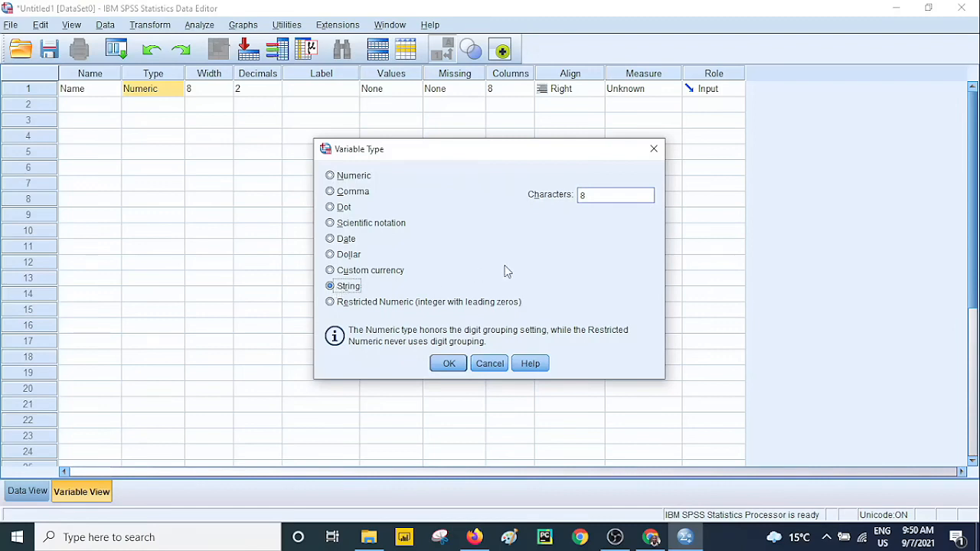
click(611, 201)
key(BackSpace)
text(20)
click(444, 364)
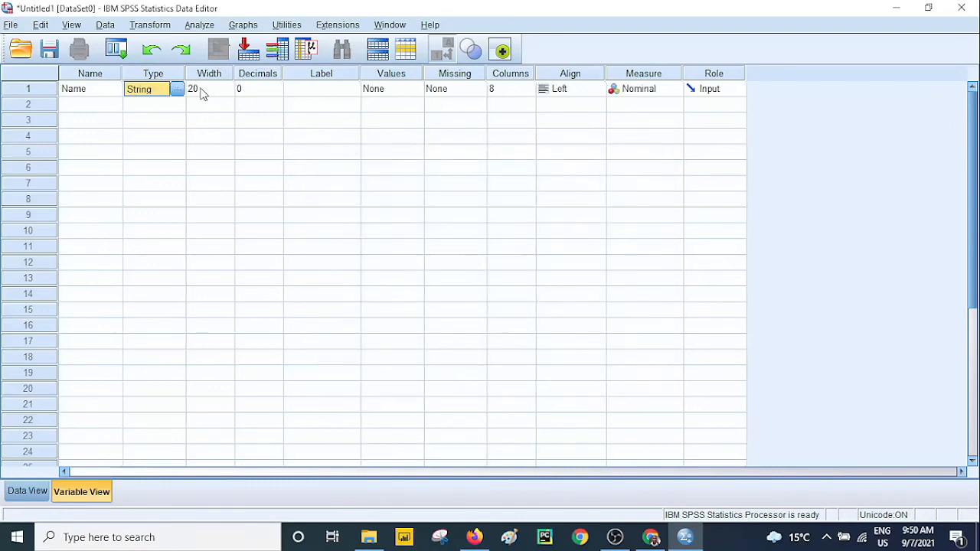
click(205, 89)
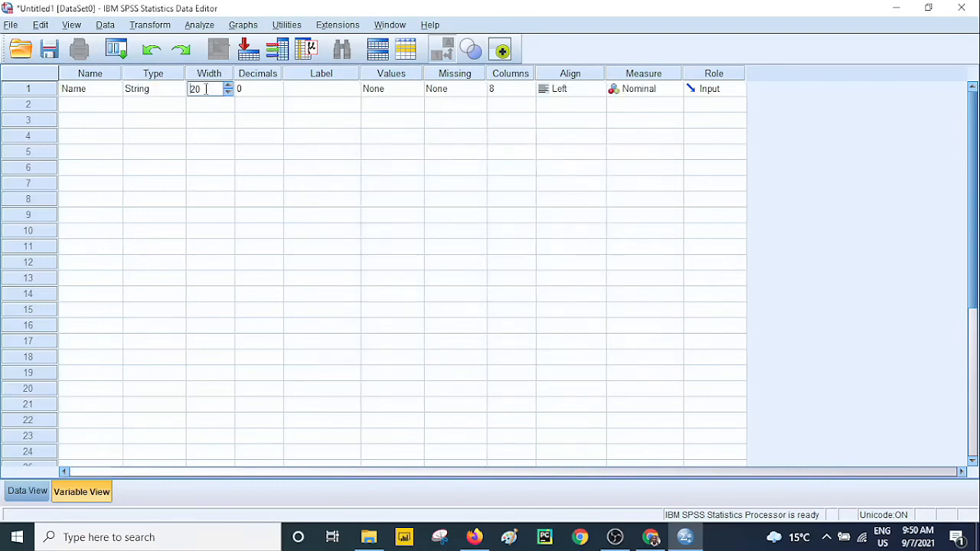
Step: Examine the Decimals and Label attributes of the Name variable
click(256, 94)
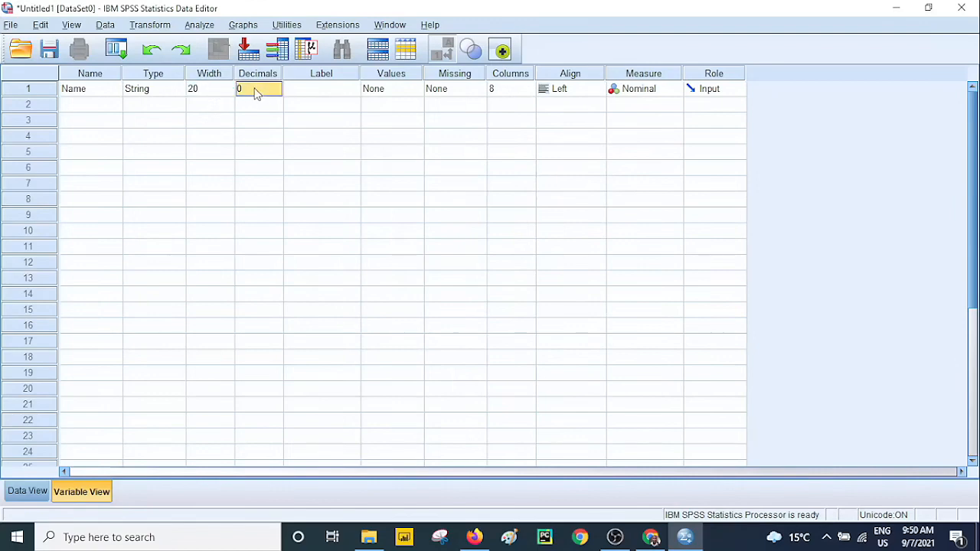
click(301, 92)
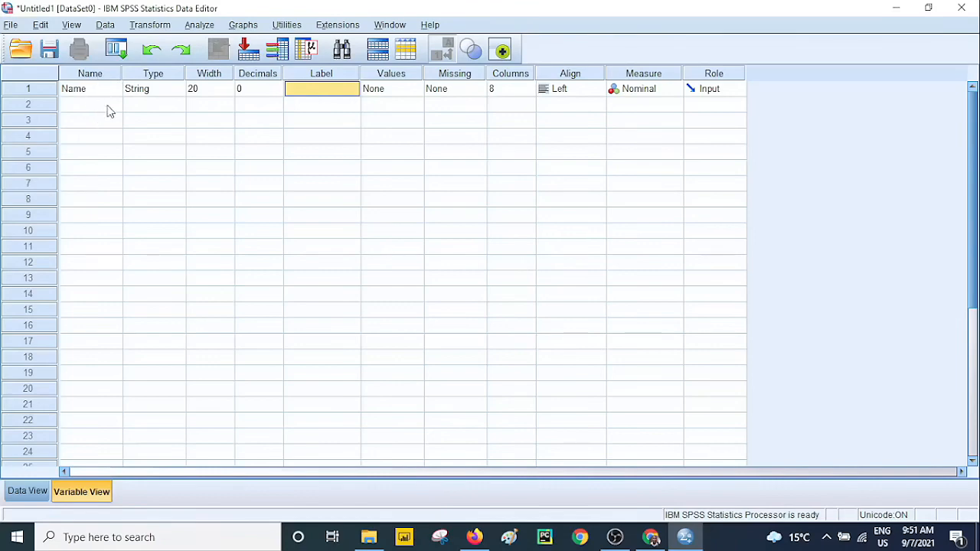
click(299, 88)
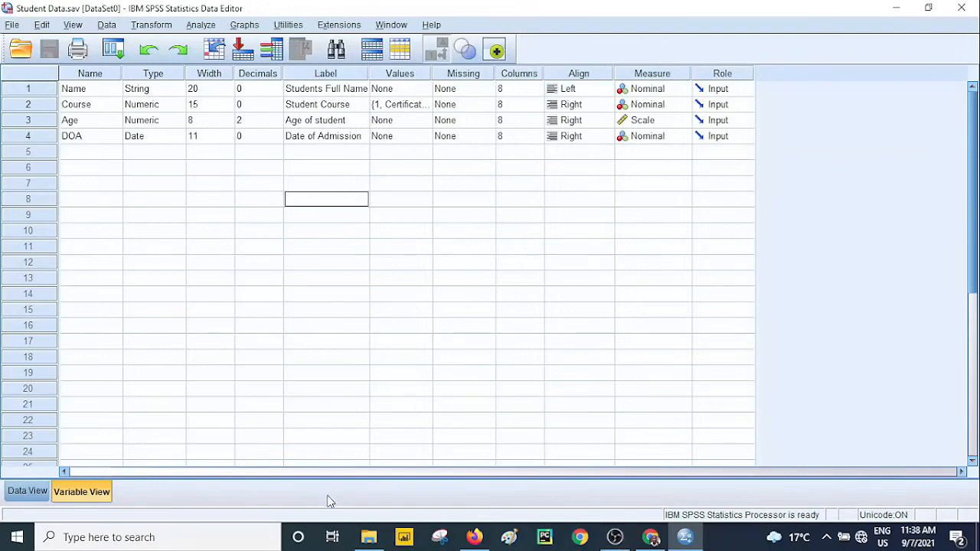
Step: Examine the names and labels of the Name, Course, Age and DOA variables in Student Data.sav
click(98, 105)
click(97, 126)
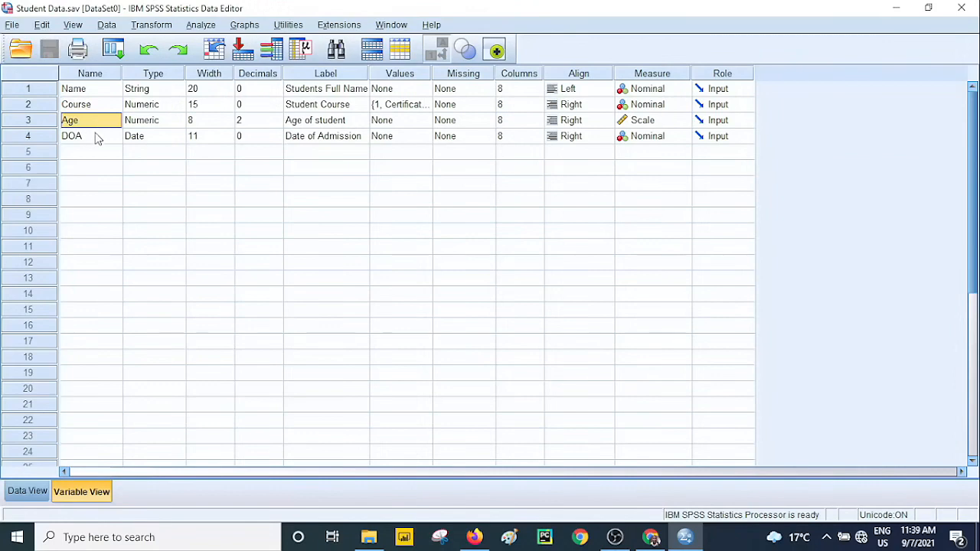
click(97, 138)
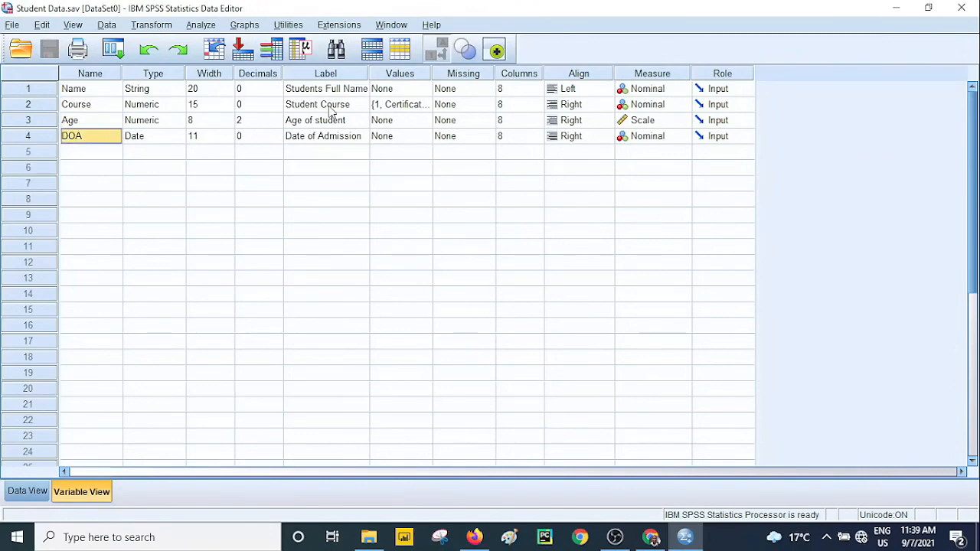
click(393, 90)
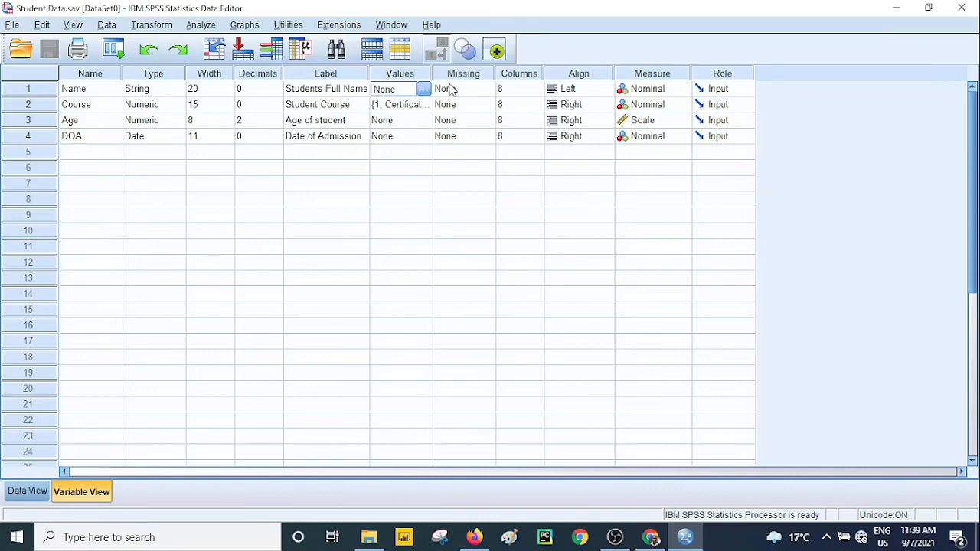
click(334, 90)
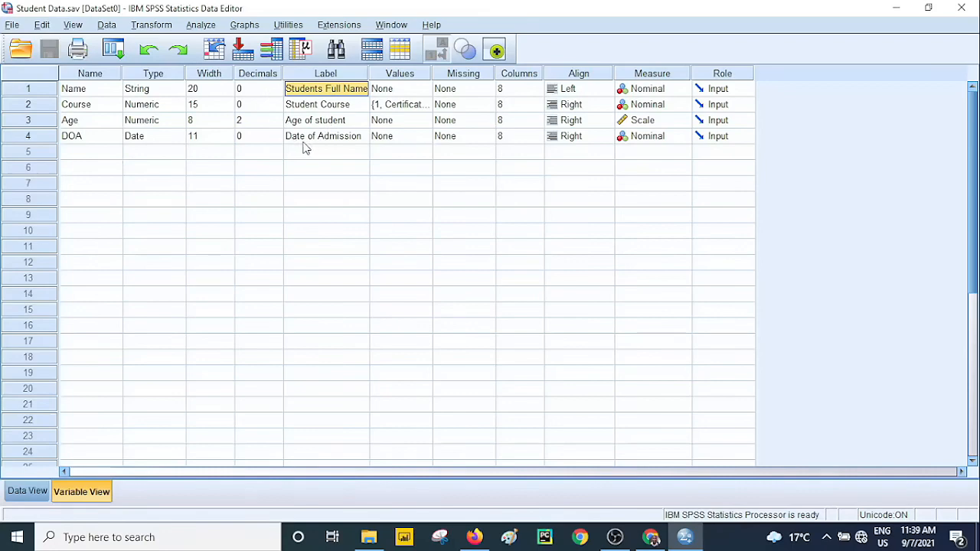
Step: Review the Values attribute and inspect the value labels defined for the Course variable
click(416, 75)
click(419, 170)
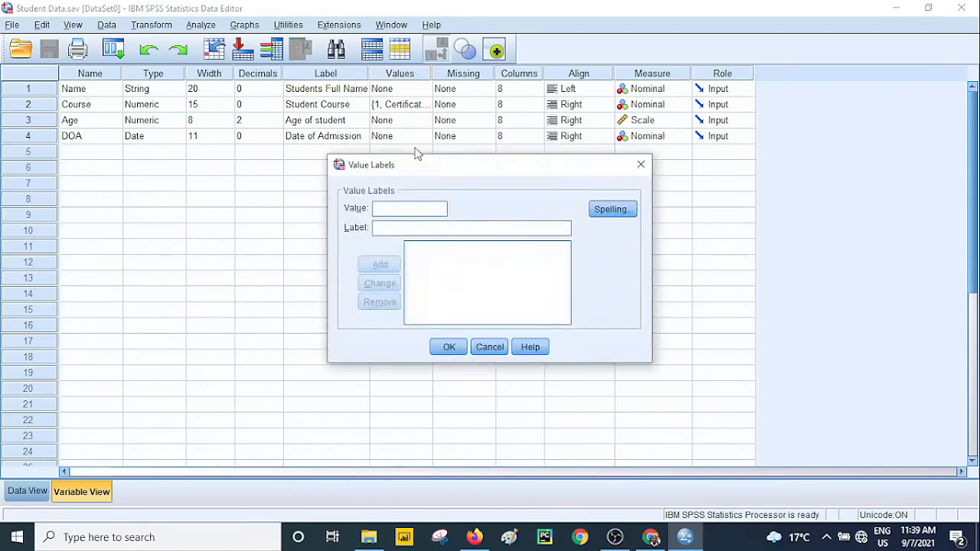
click(490, 347)
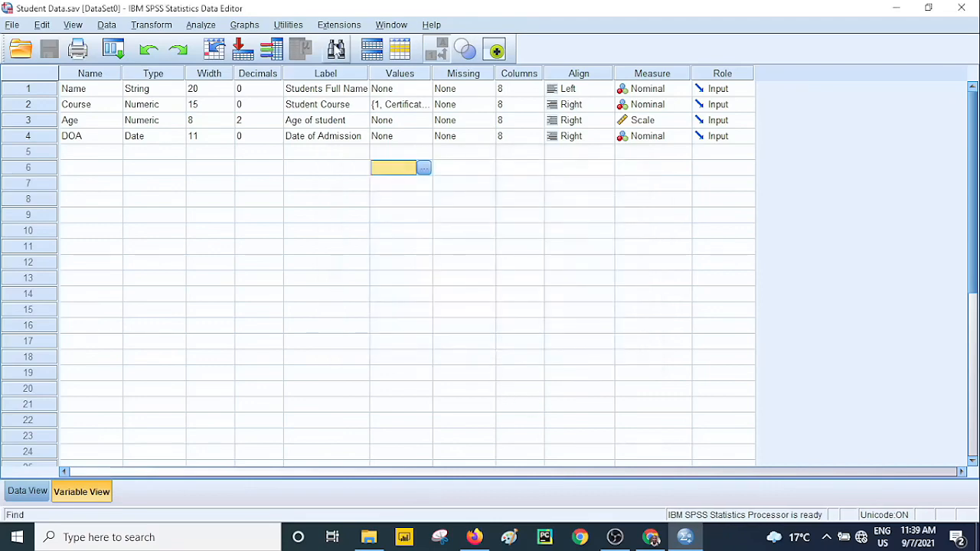
click(389, 107)
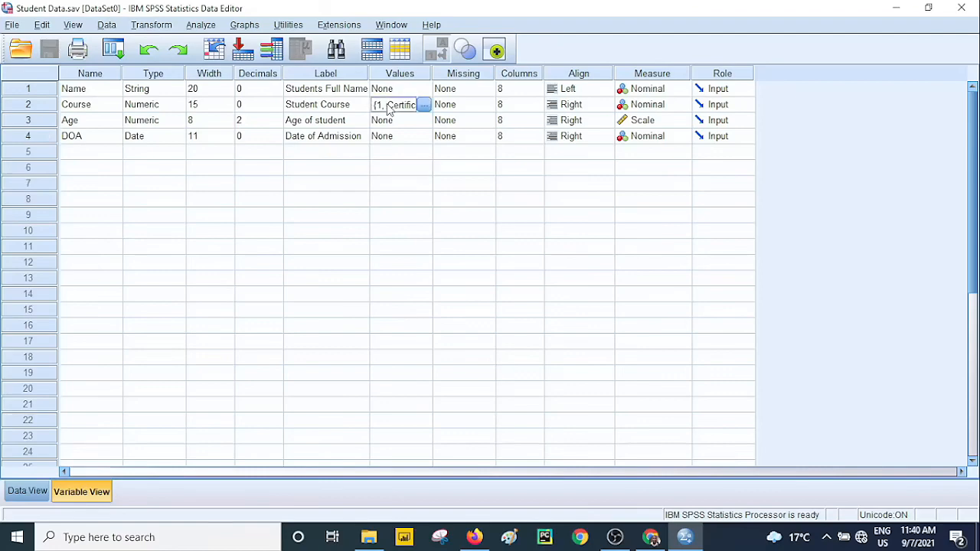
click(423, 104)
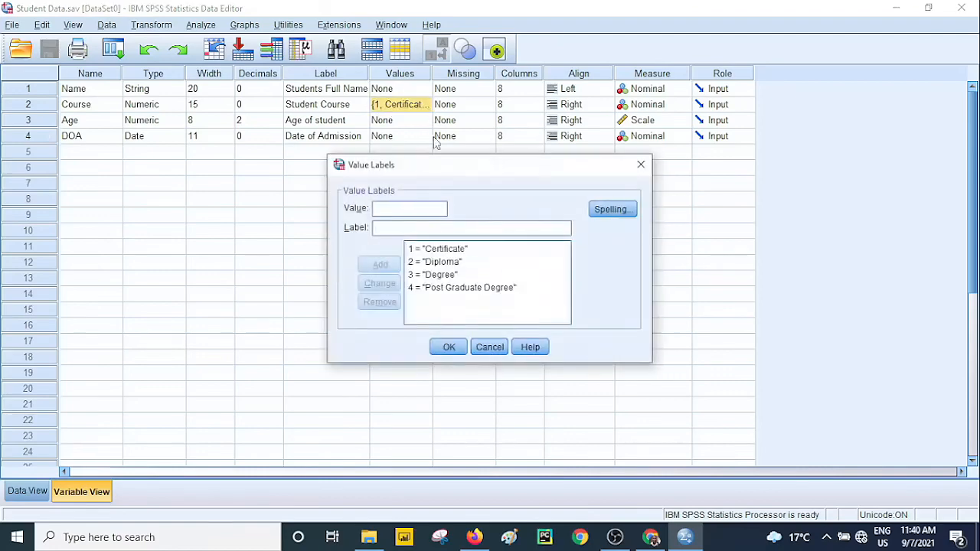
drag(441, 171, 326, 73)
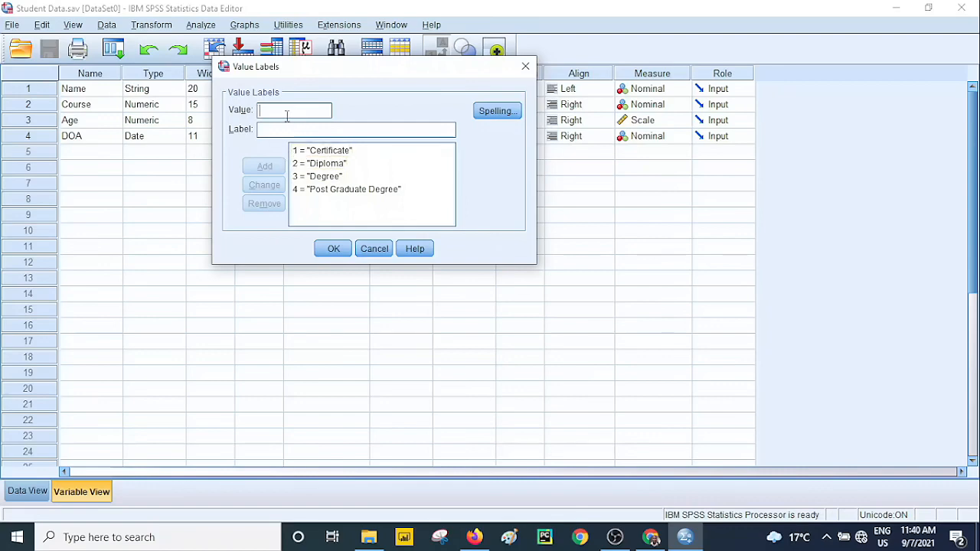
click(345, 167)
click(373, 253)
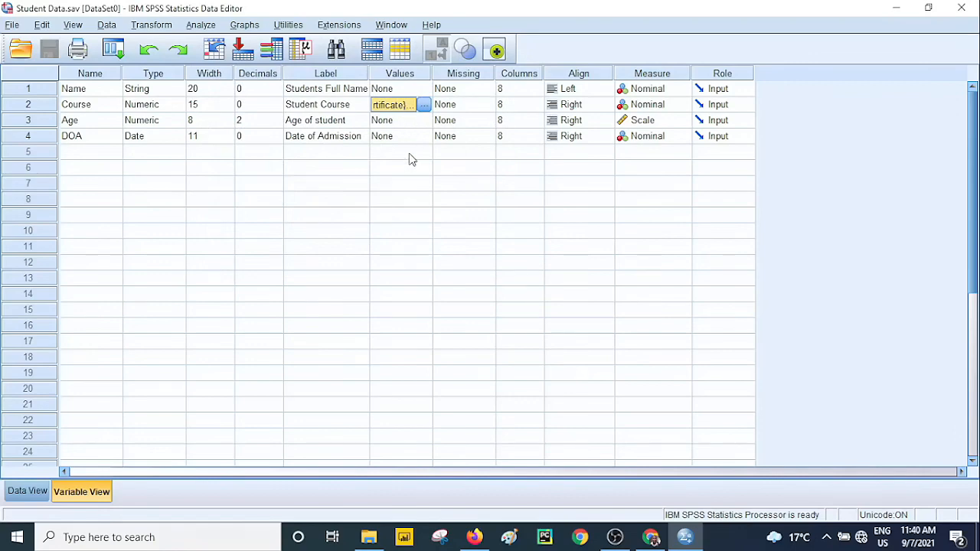
Step: Examine the Missing and Columns attributes of the student variables
click(473, 77)
click(527, 205)
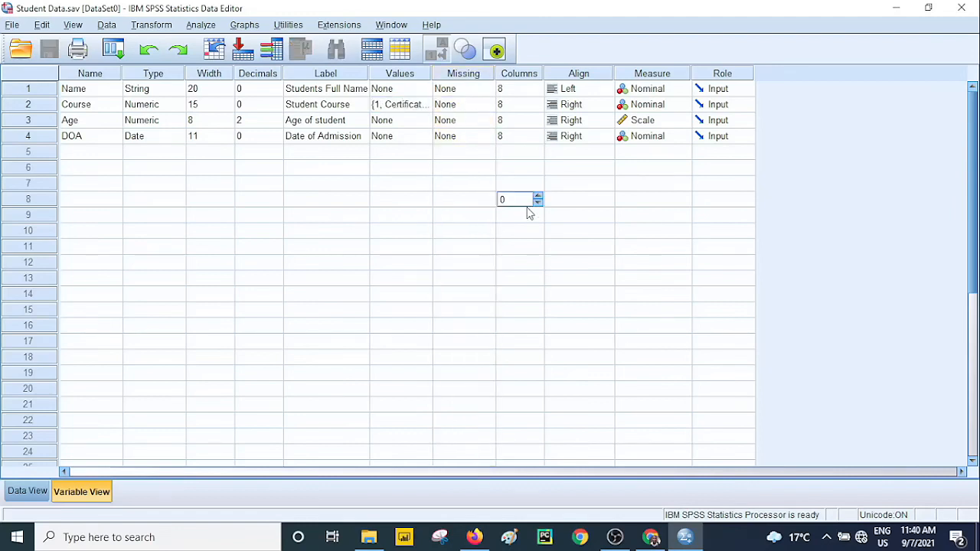
click(471, 91)
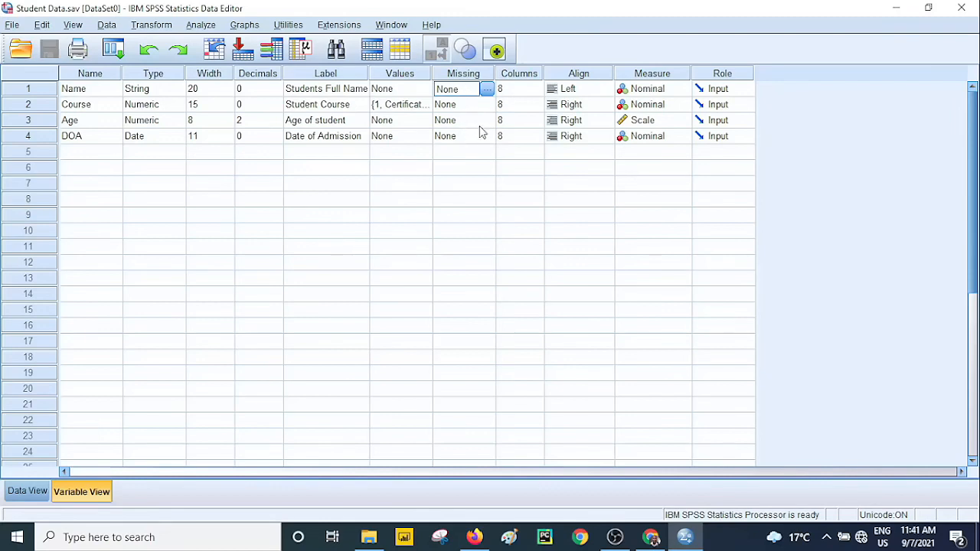
click(527, 76)
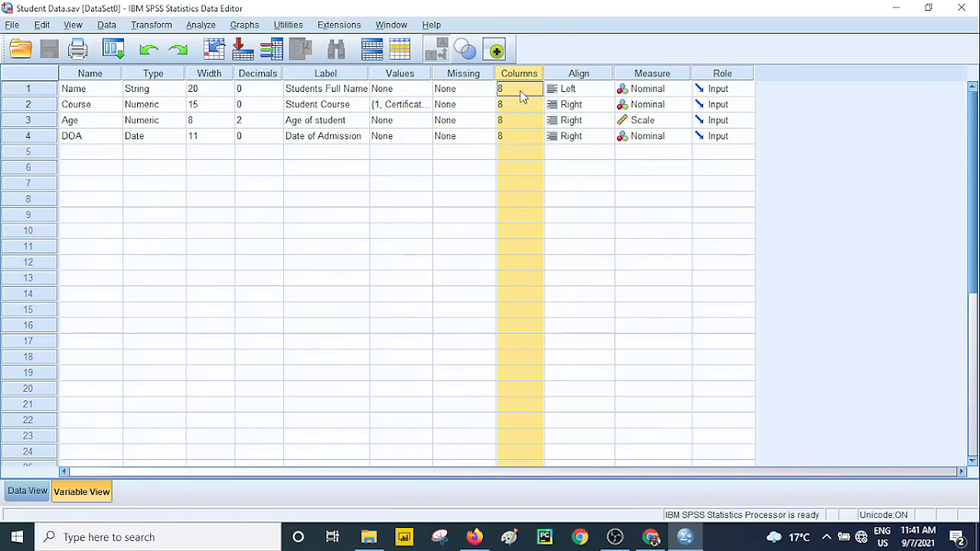
Step: Inspect the Align attribute and the alignment options offered for the Name variable
click(592, 77)
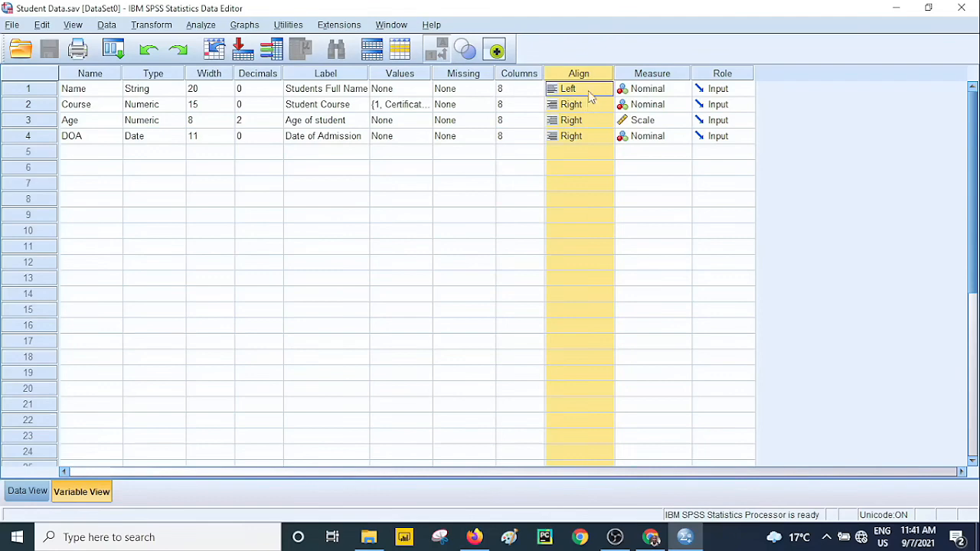
click(591, 89)
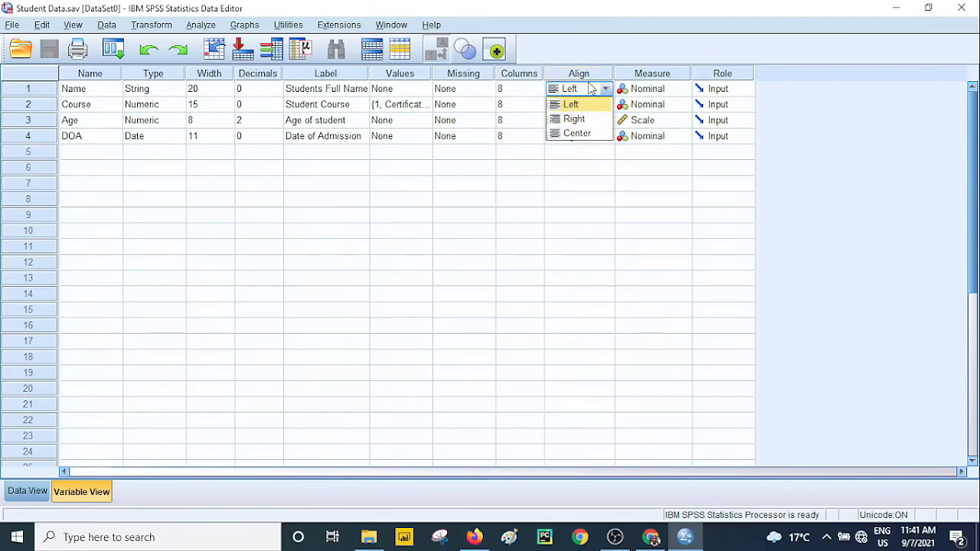
click(615, 167)
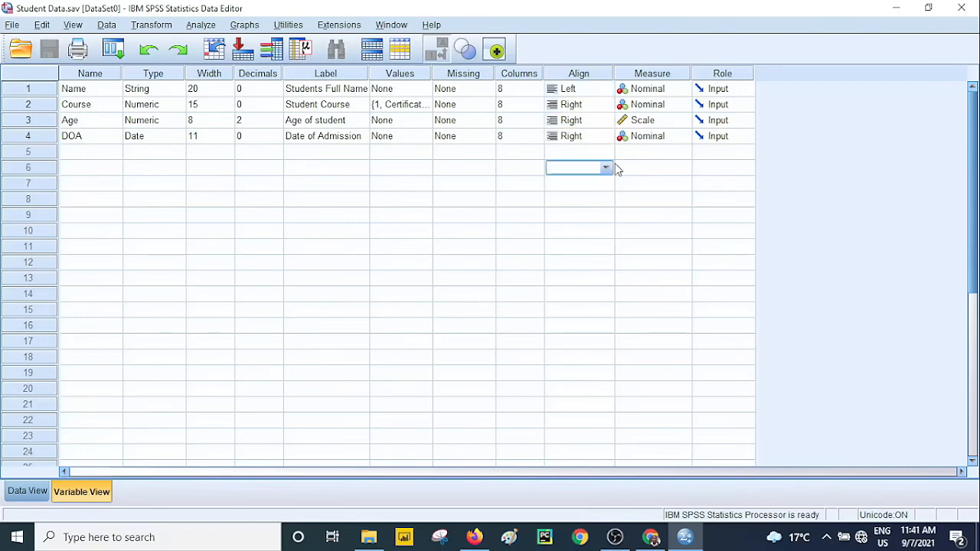
Step: Compare the Measure options offered for the Age and Name variables
click(666, 75)
click(663, 169)
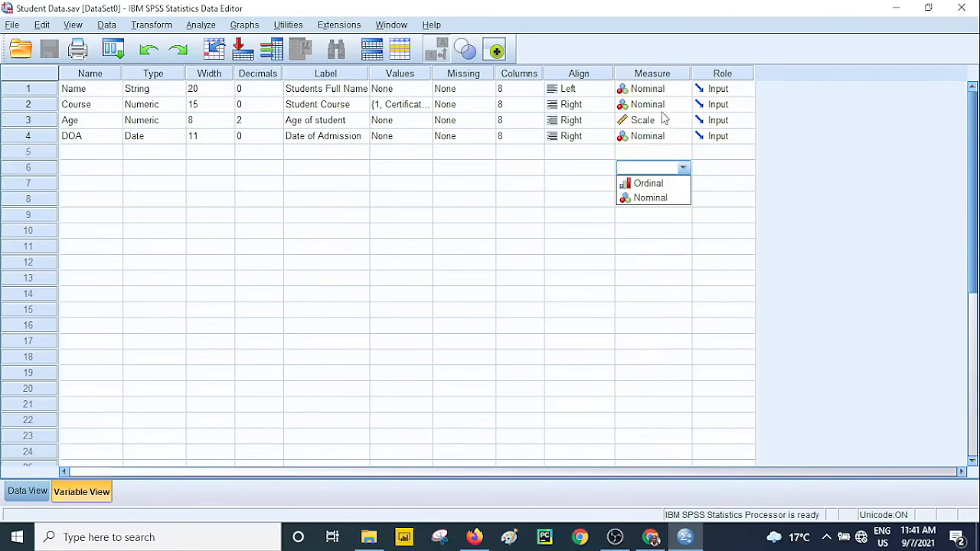
click(674, 89)
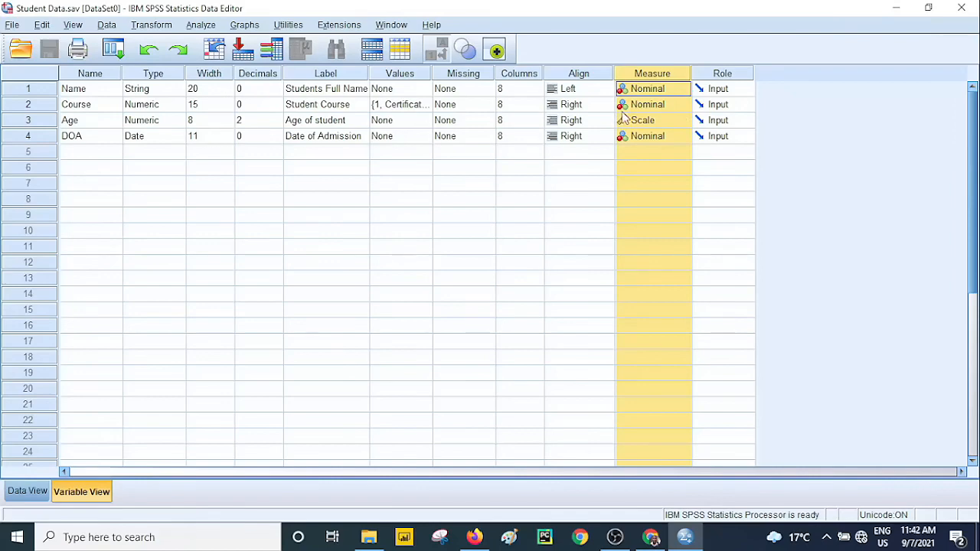
click(651, 136)
click(655, 123)
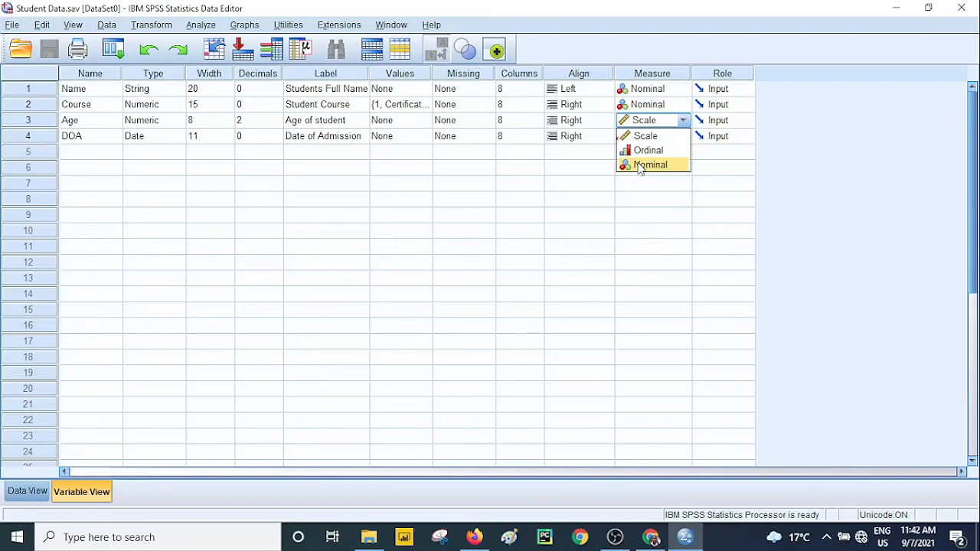
click(649, 88)
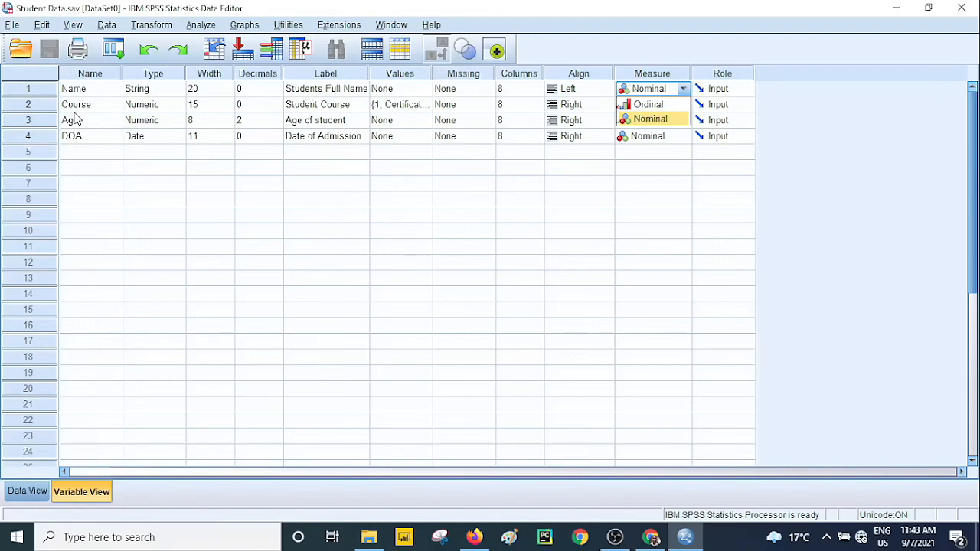
Step: Review the Name, Course, Age and DOA definitions one row at a time in Variable View
click(36, 92)
click(35, 108)
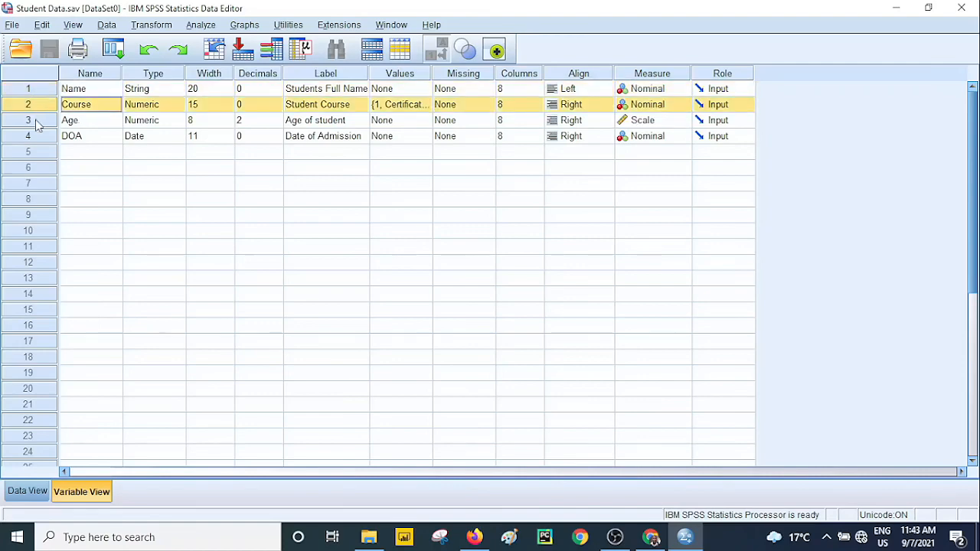
click(36, 120)
click(38, 134)
click(42, 110)
click(41, 91)
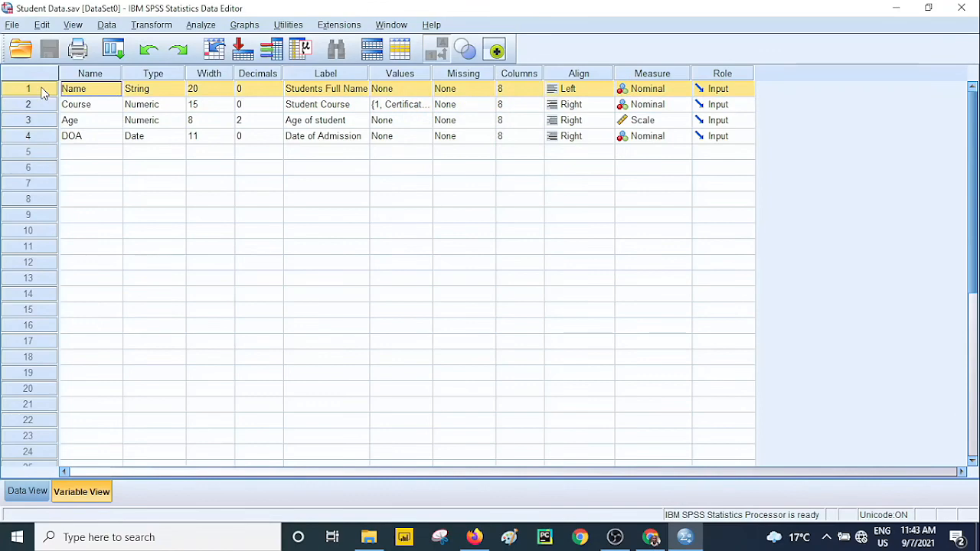
Step: Examine how the Name, Course, Age and DOA variables are laid out as columns in Data View
click(31, 491)
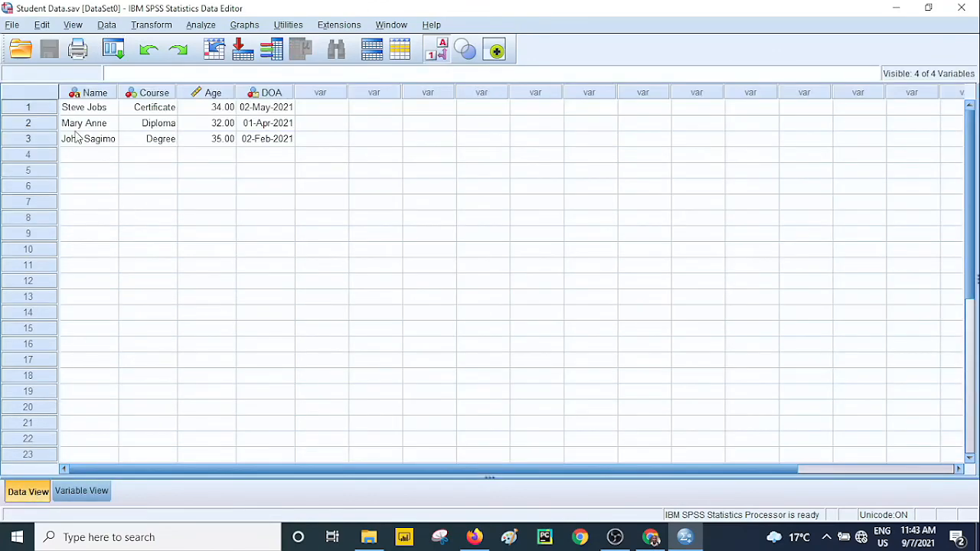
mouse_move(95, 98)
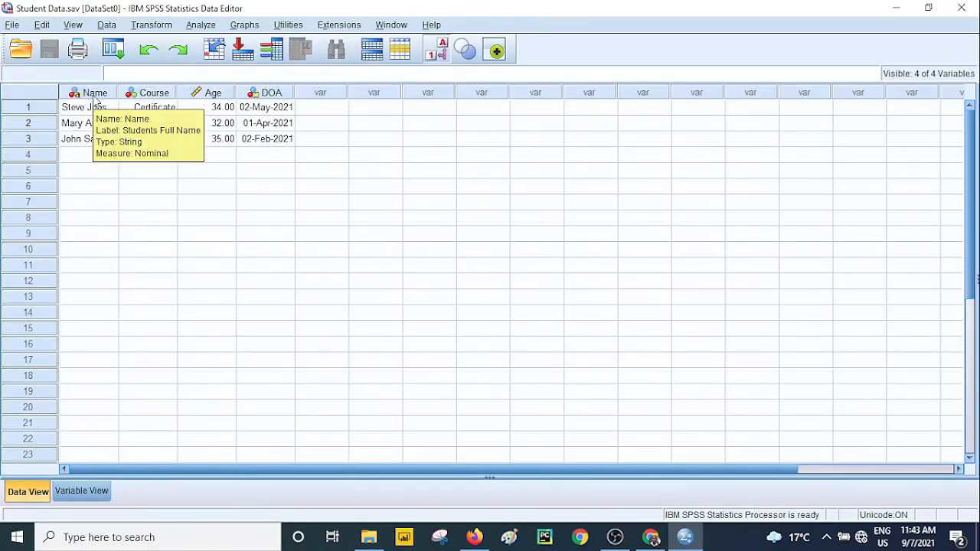
click(95, 97)
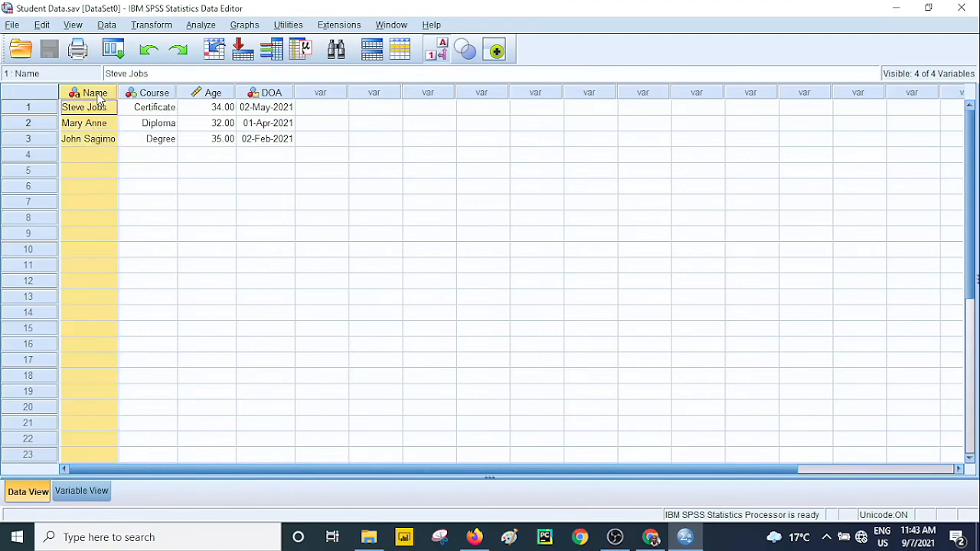
click(152, 95)
click(202, 95)
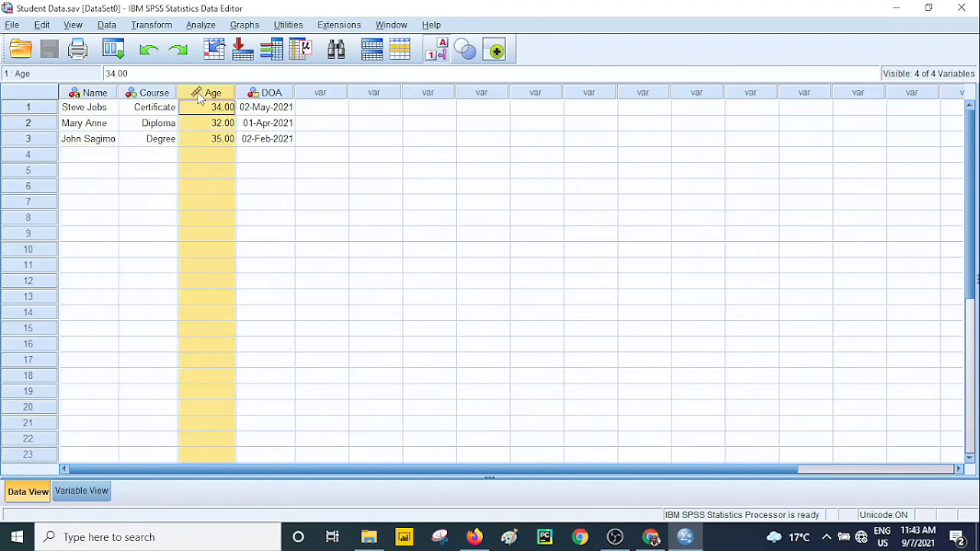
click(268, 95)
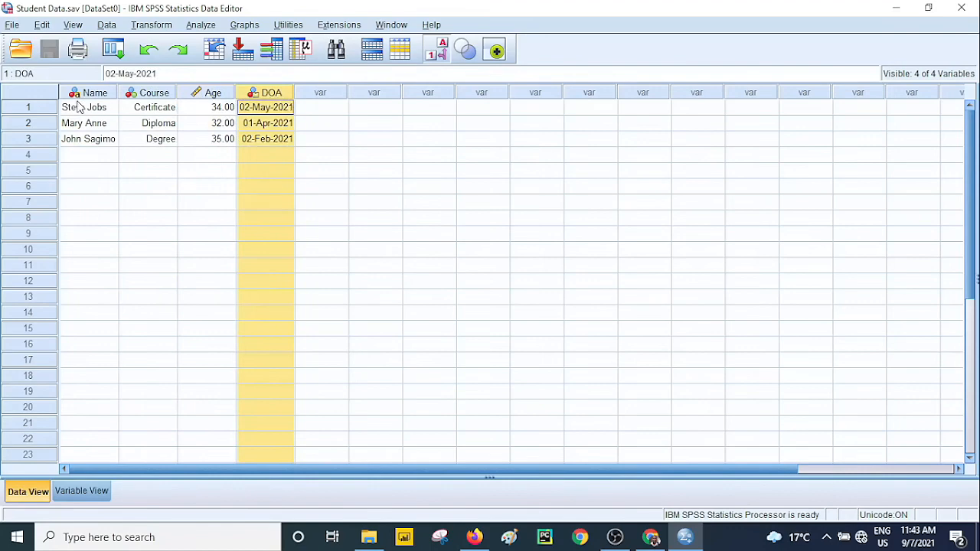
click(427, 188)
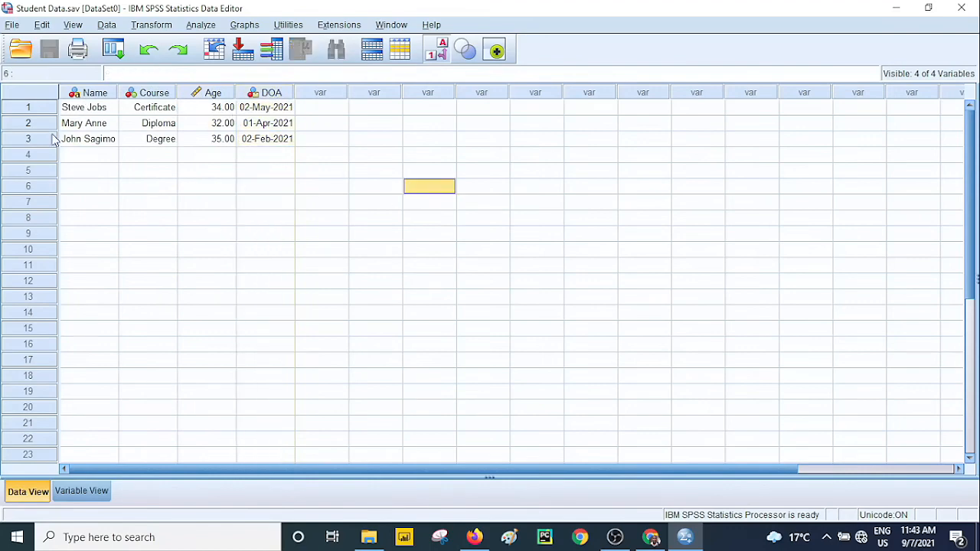
Step: Examine the three student cases row by row in Data View and the empty cells below them
click(38, 108)
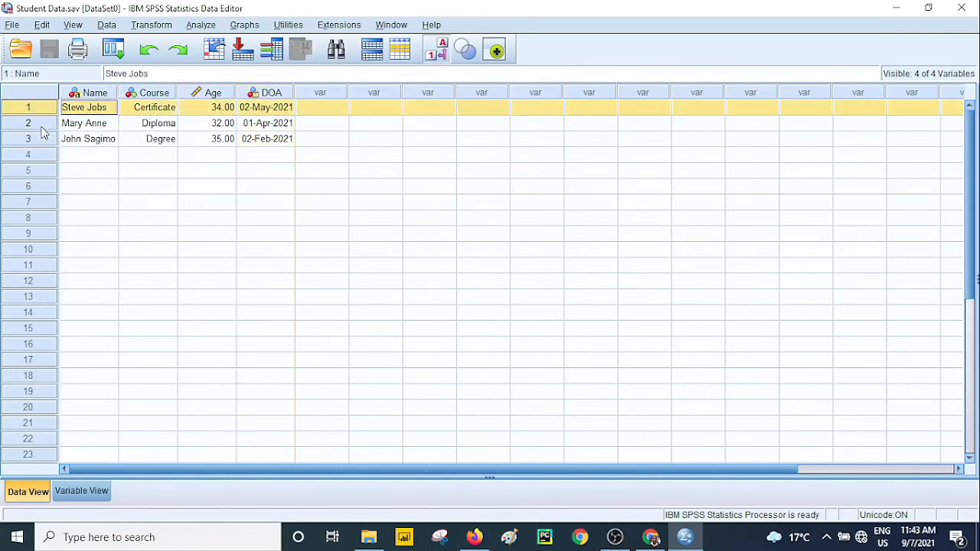
click(42, 124)
click(44, 143)
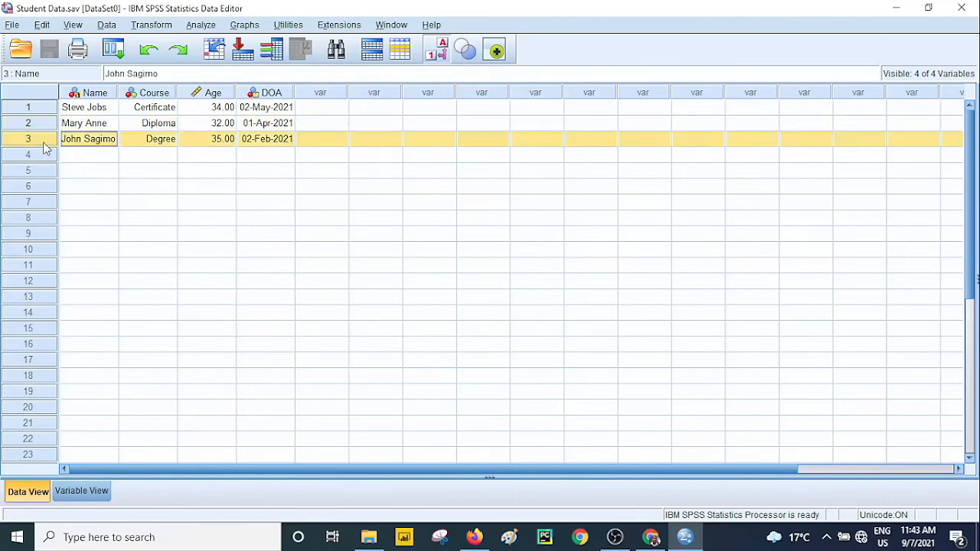
click(96, 173)
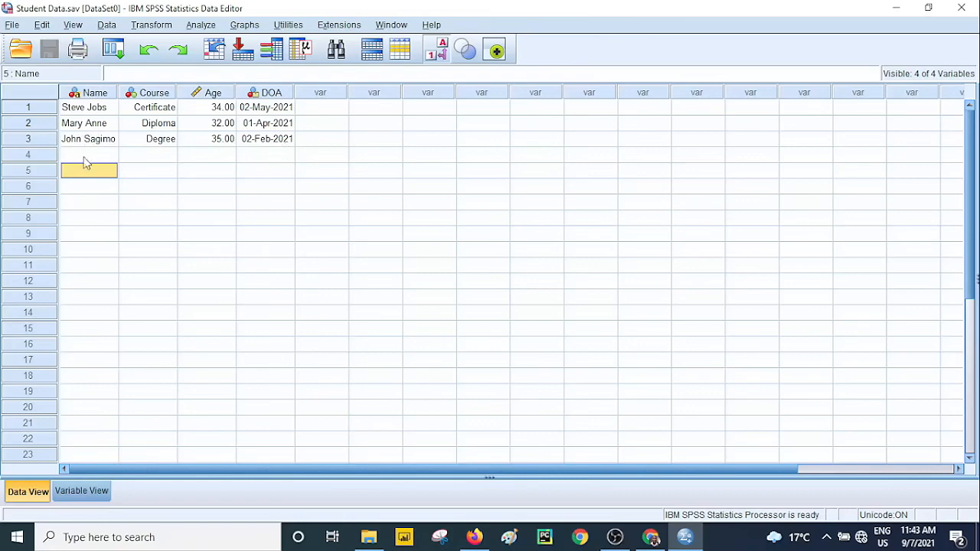
click(144, 172)
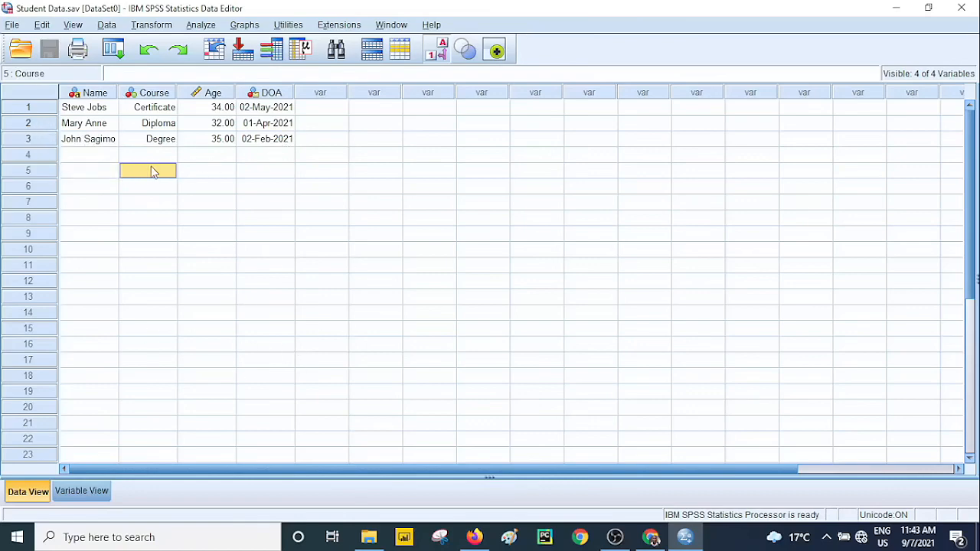
Step: Compare the Course column's numeric codes with its value labels by turning value label display off and back on
click(211, 159)
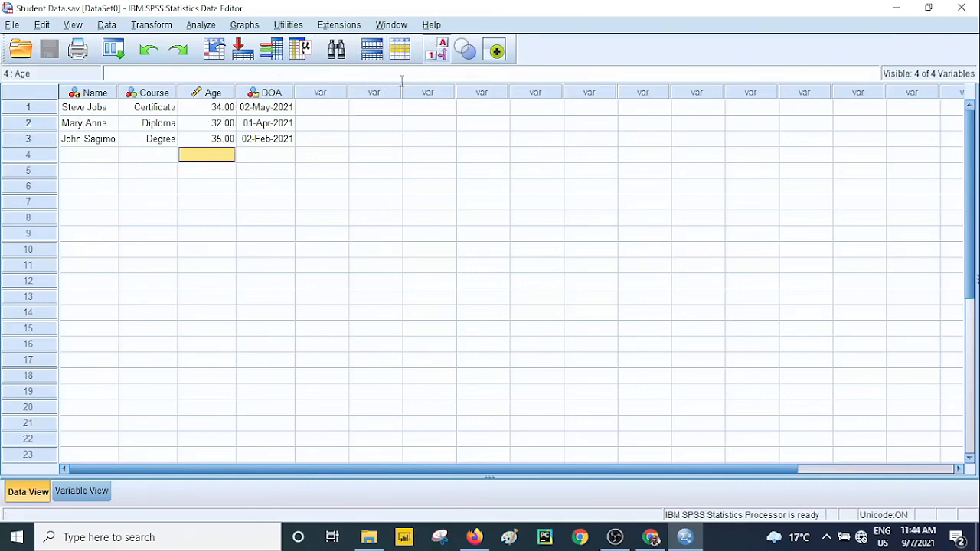
click(167, 98)
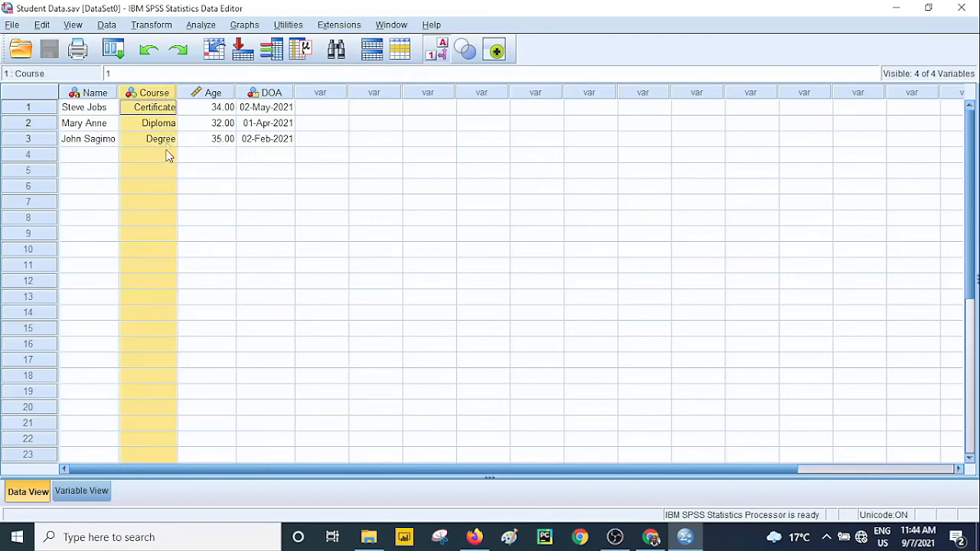
click(167, 122)
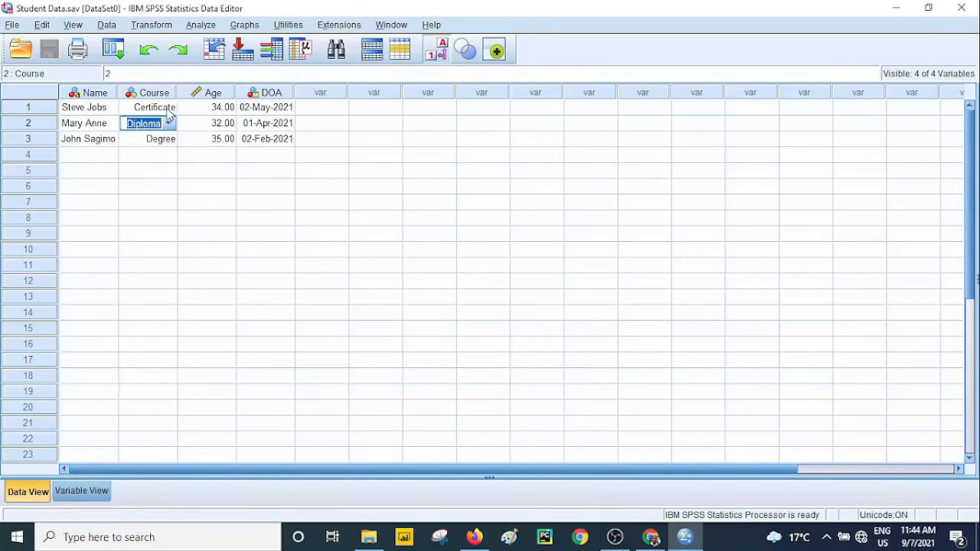
click(169, 109)
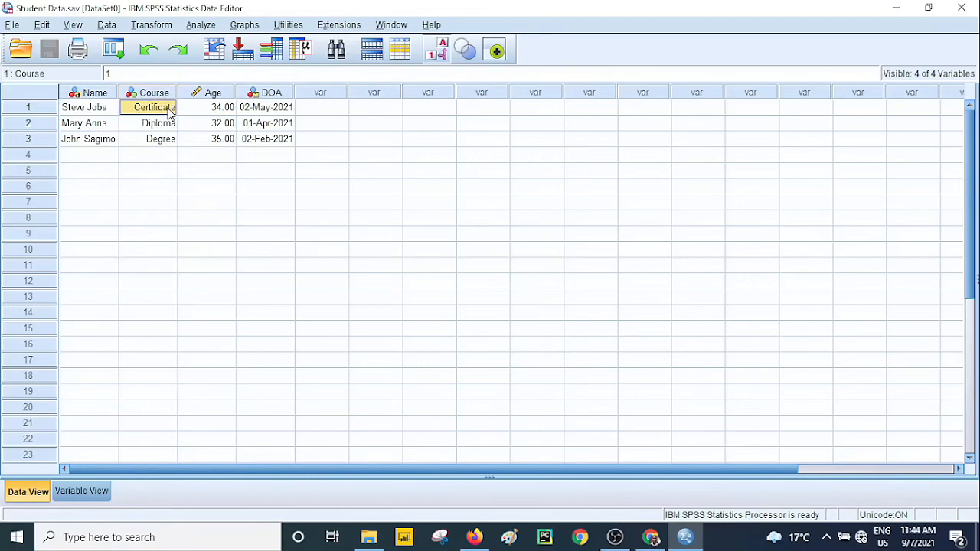
click(443, 60)
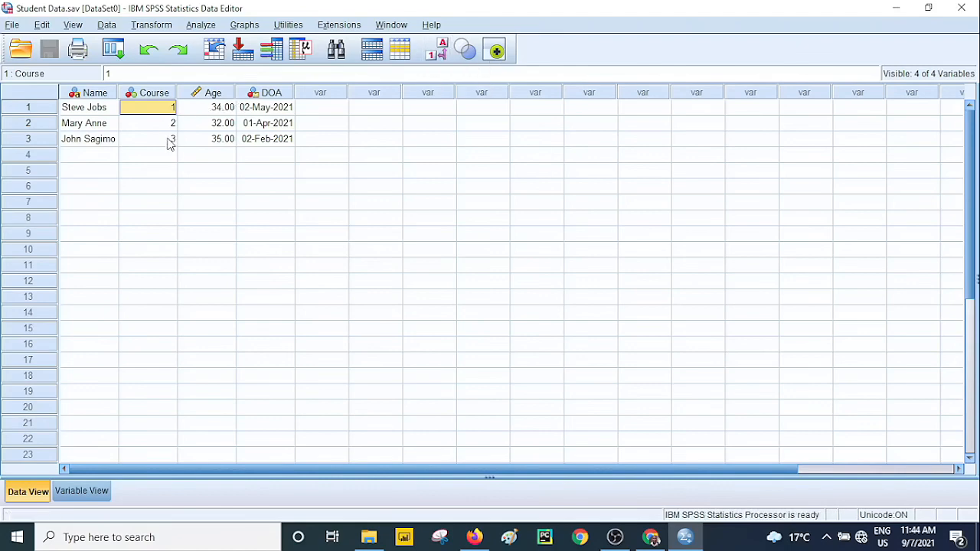
click(438, 51)
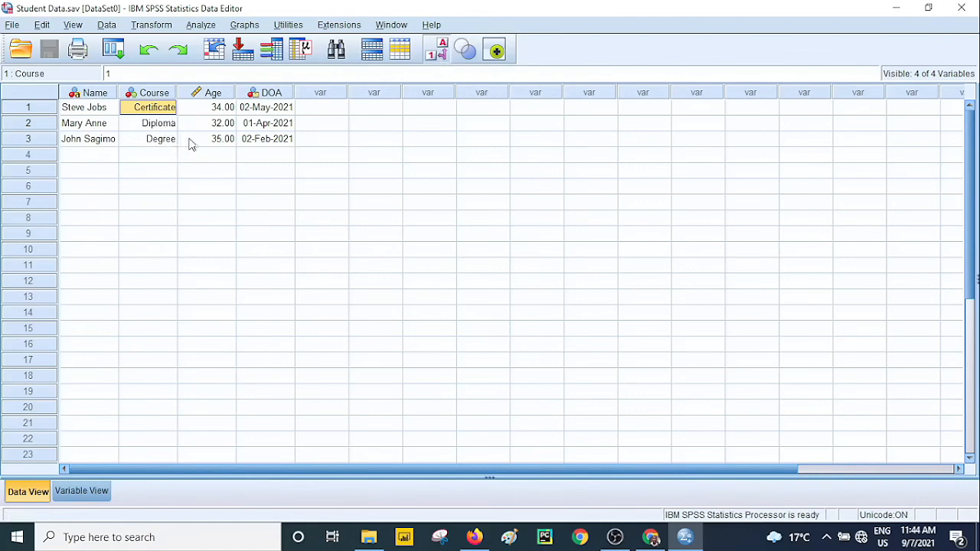
Step: Run a Frequencies analysis with frequency tables on the Students Full Name variable and maximize the output window
click(325, 173)
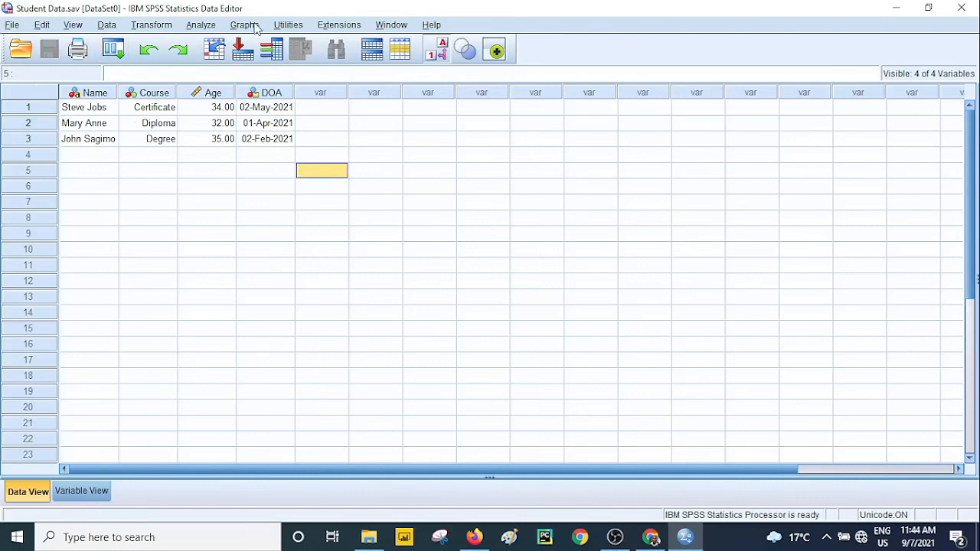
click(200, 29)
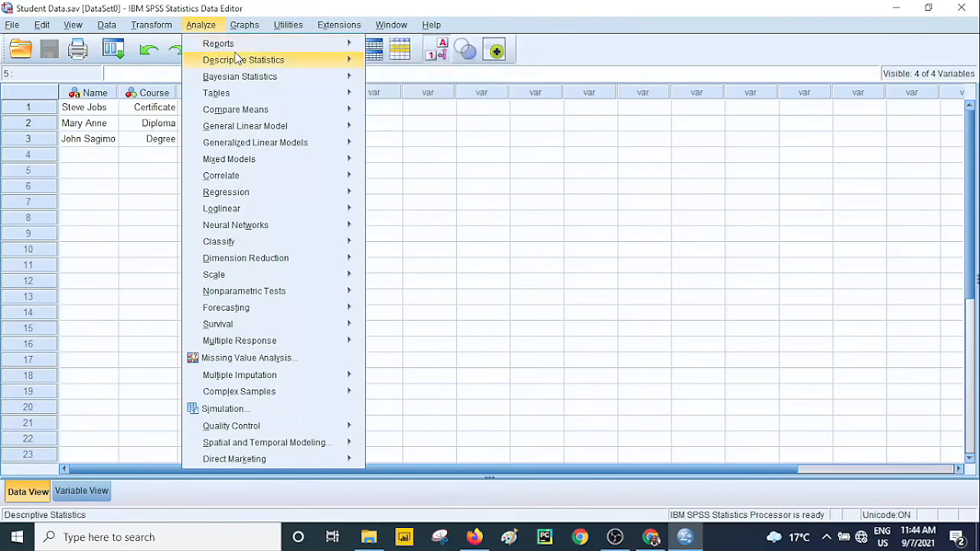
mouse_move(243, 65)
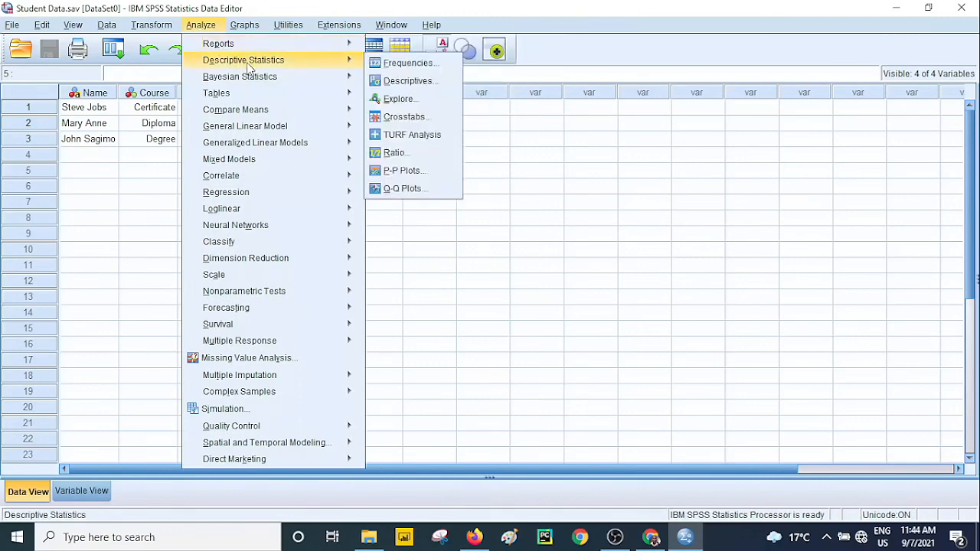
click(393, 64)
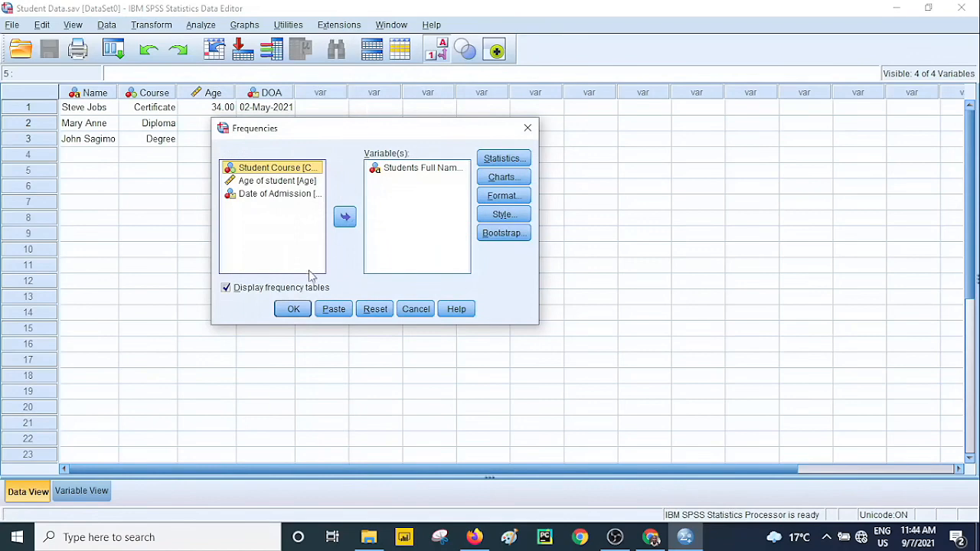
click(294, 309)
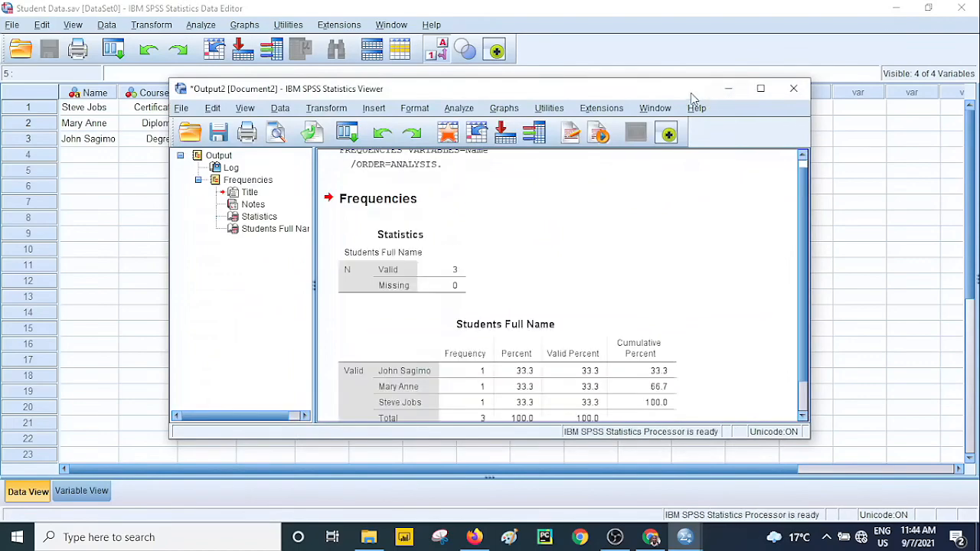
drag(692, 98, 679, 68)
click(705, 61)
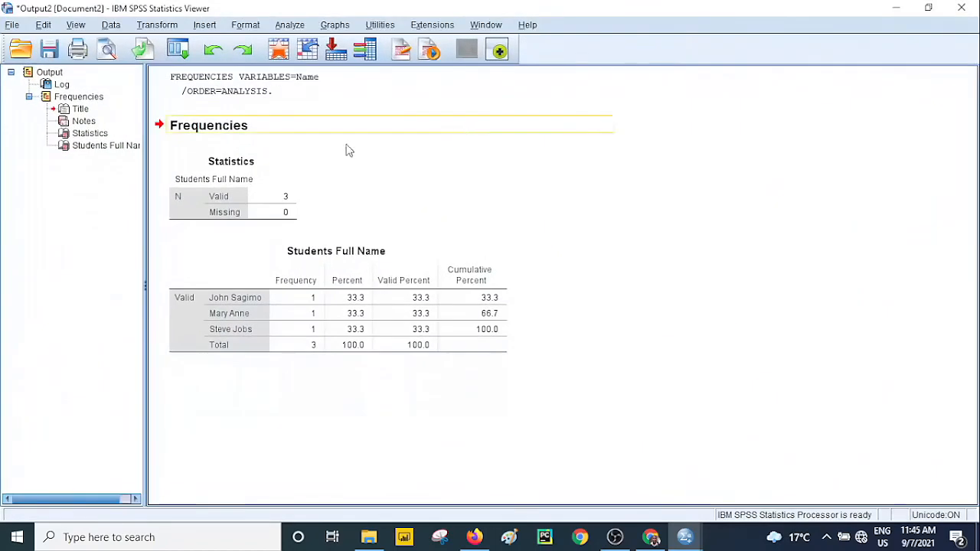
Step: Examine the Statistics table and the Students Full Name frequency table in the output
click(298, 201)
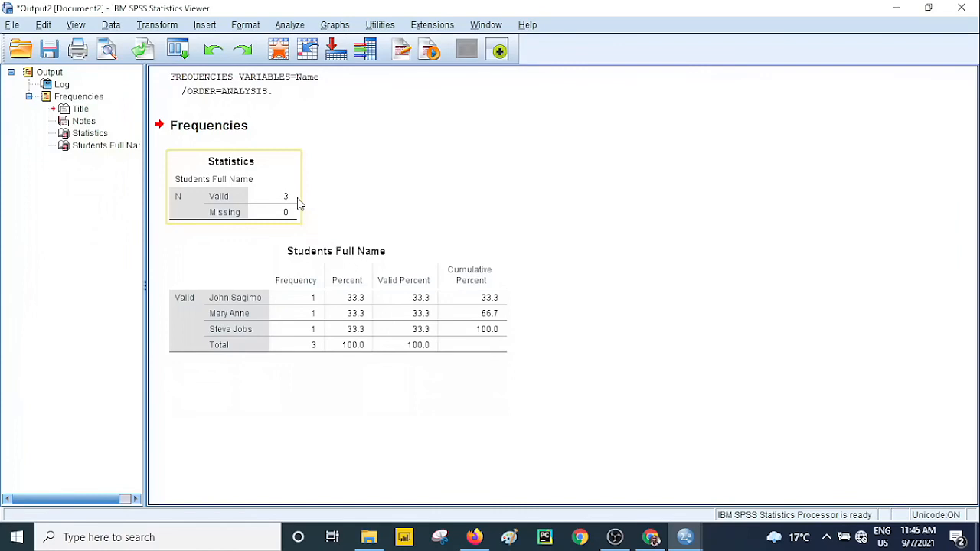
click(427, 394)
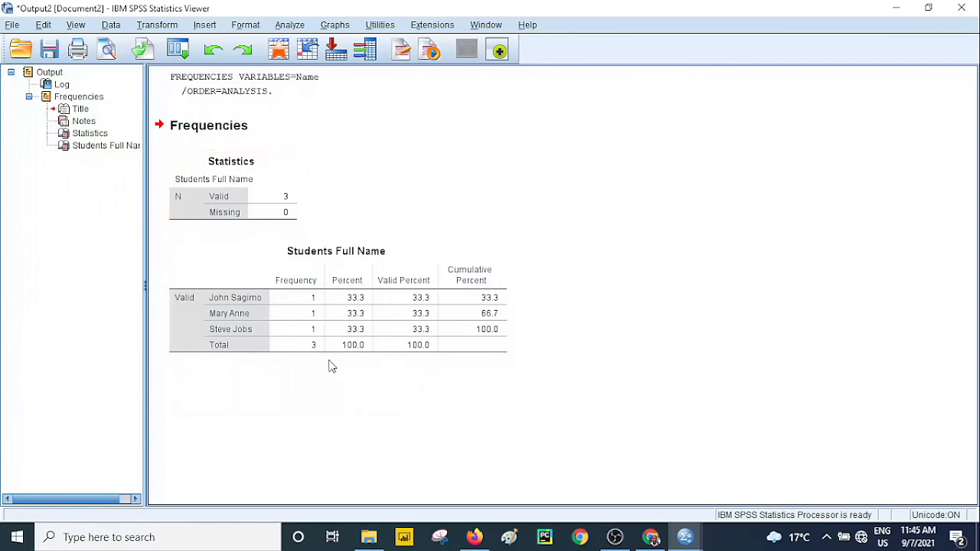
click(310, 347)
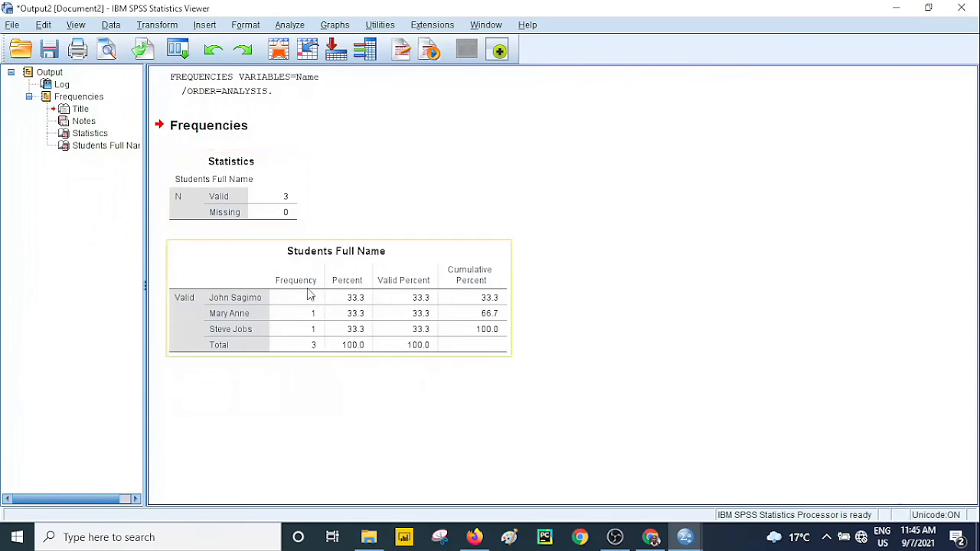
click(320, 354)
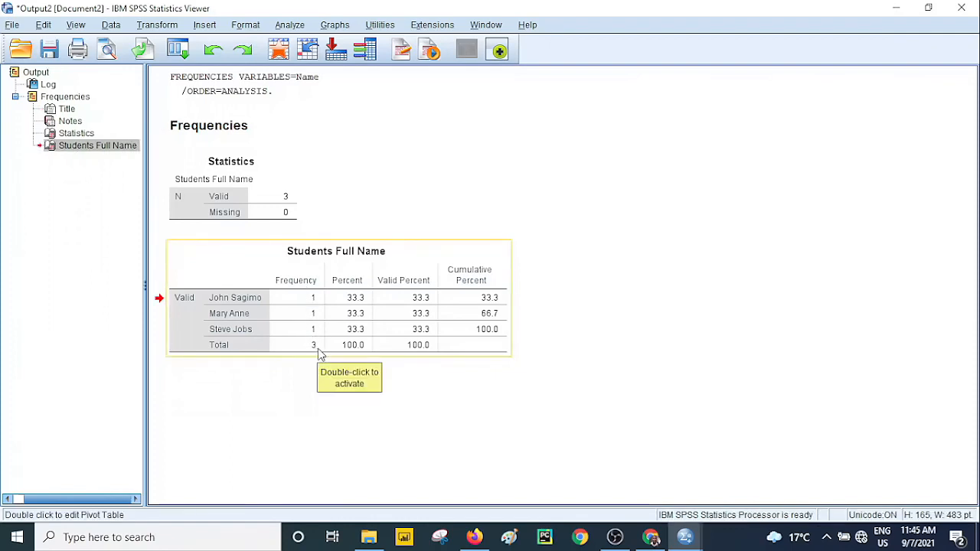
click(543, 212)
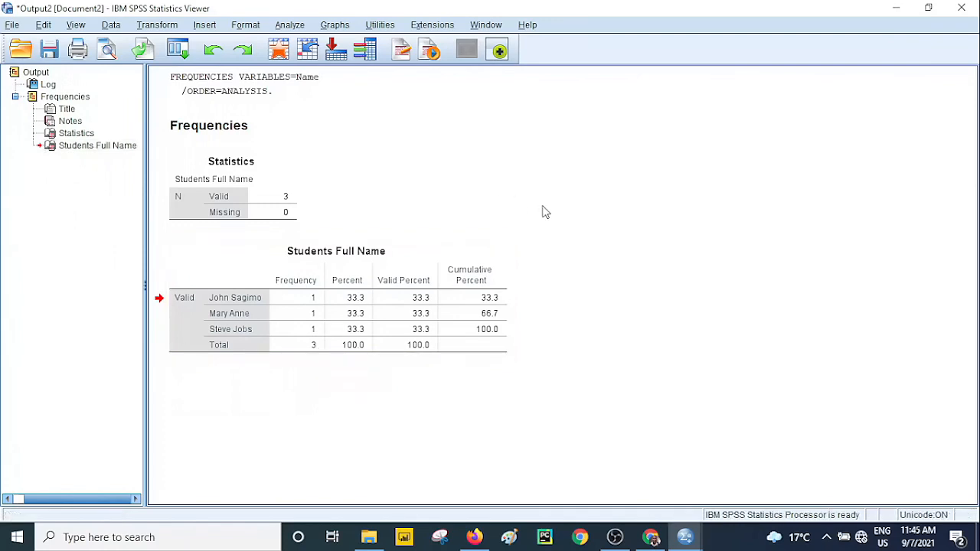